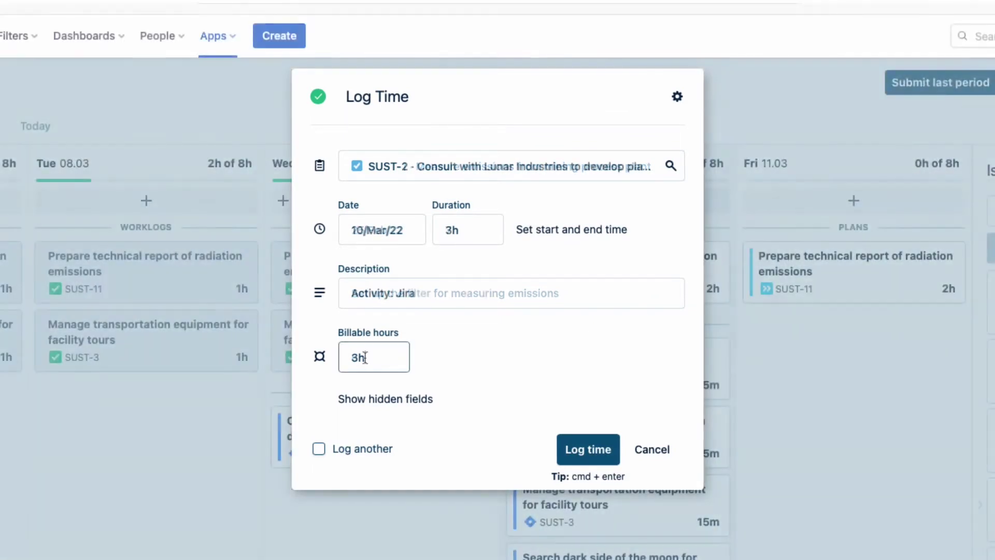
# Replace the SUST-2 worklog's 3h billable hours with 2h.
pyautogui.moveTo(366, 357); pyautogui.dragTo(349, 358)
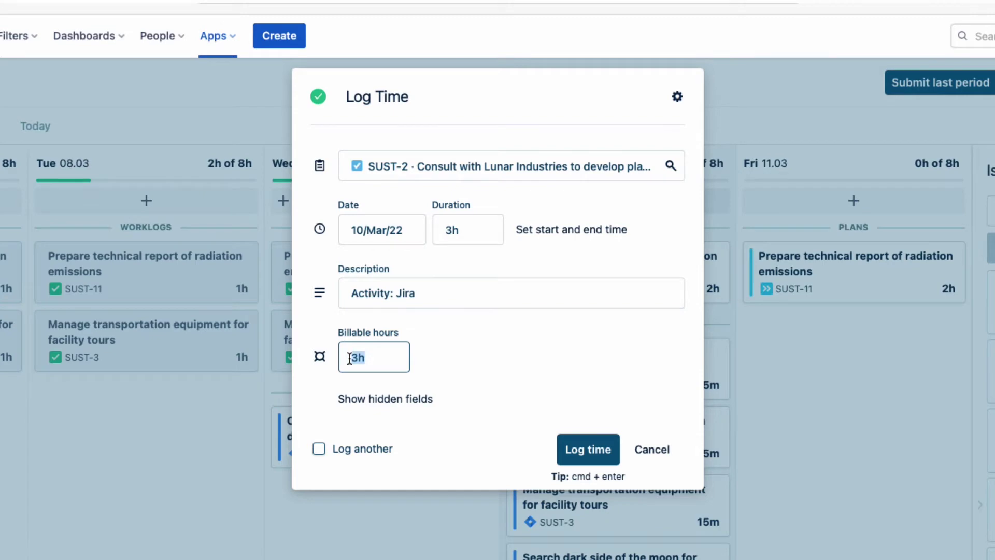
pyautogui.write('2h')
pyautogui.click(446, 352)
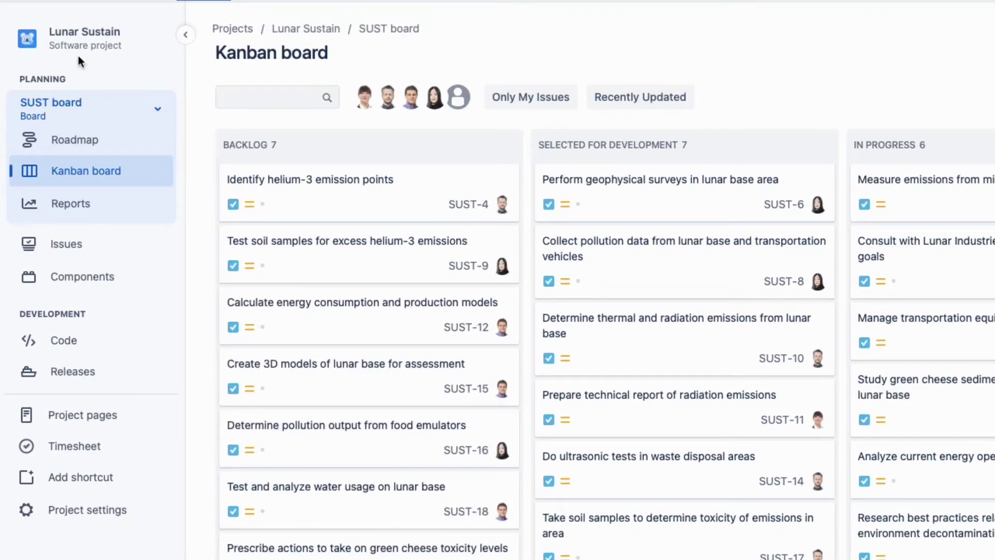
# From Lunar Sustain's project settings, edit the Billable Hours Permission Scheme's permissions.
pyautogui.click(161, 512)
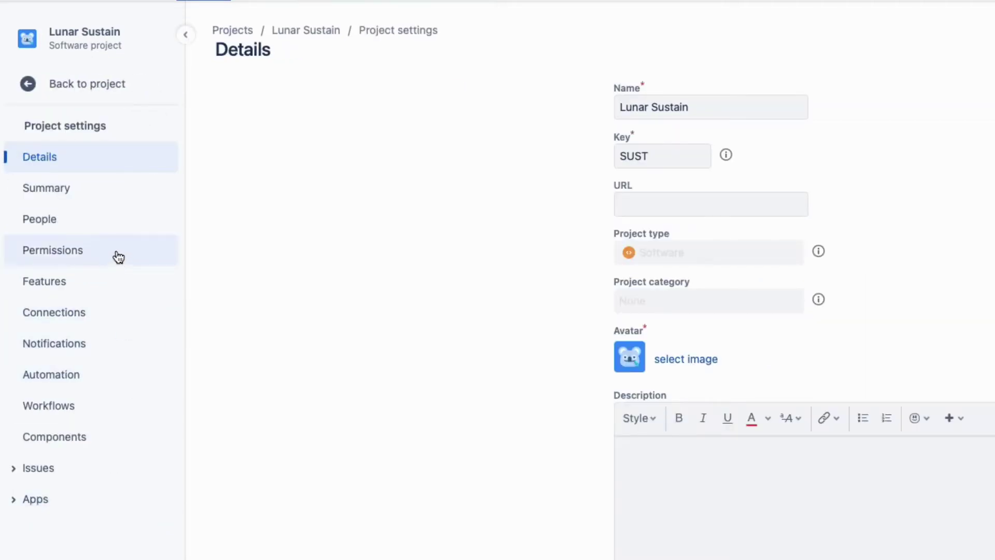
pyautogui.click(117, 249)
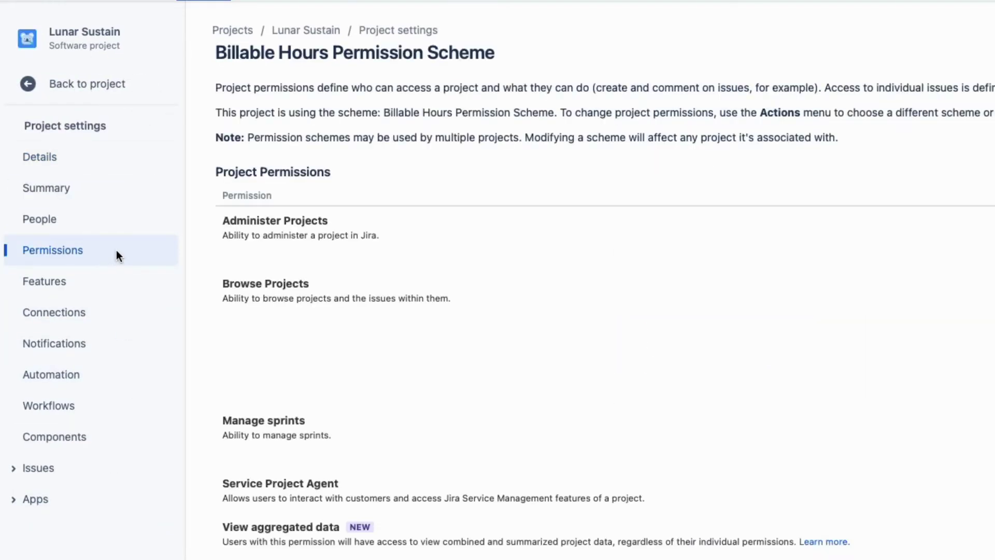
pyautogui.click(952, 82)
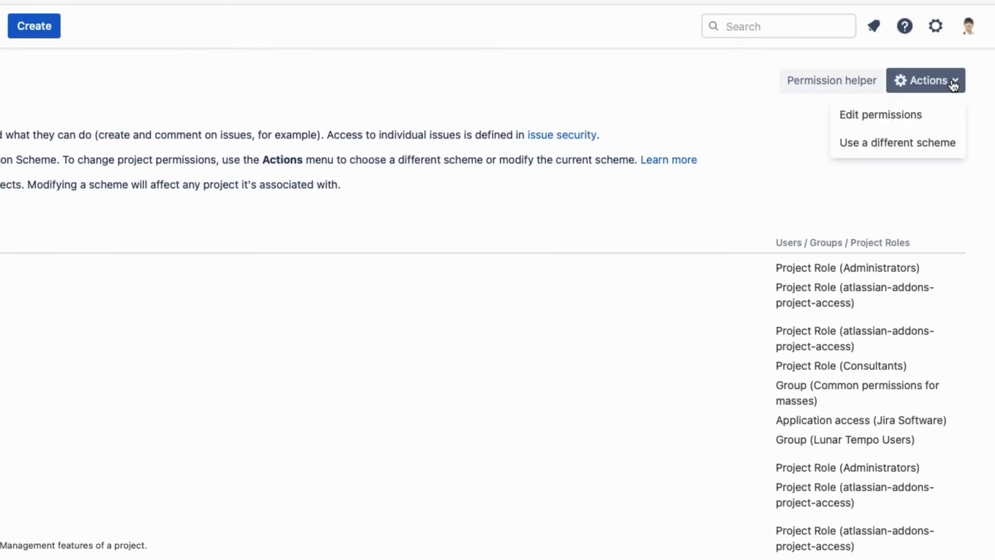
pyautogui.click(894, 113)
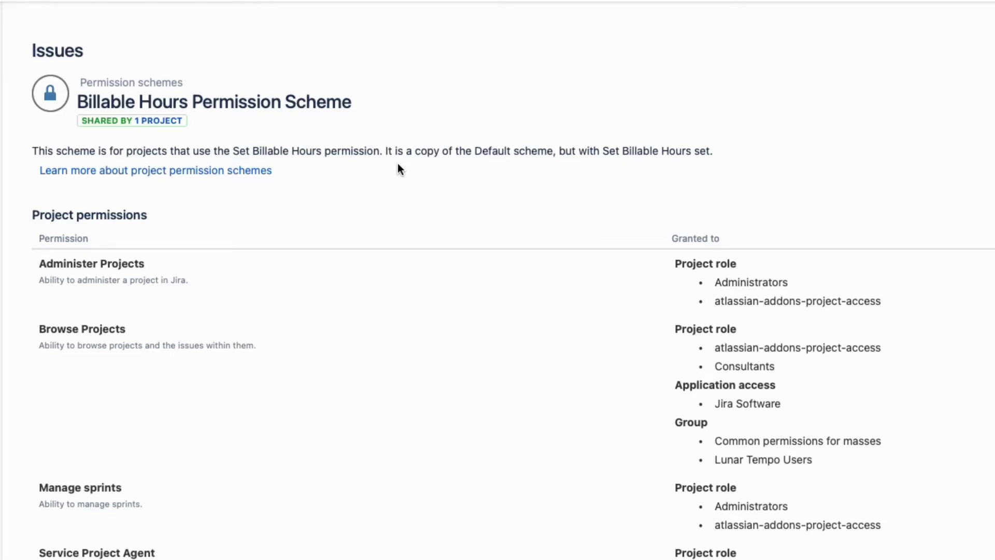
# Add the Consultants project role to the Set Billable Hours permission in the scheme.
pyautogui.scroll(-15, 372, 415)
pyautogui.scroll(-20, 374, 418)
pyautogui.scroll(-5, 372, 420)
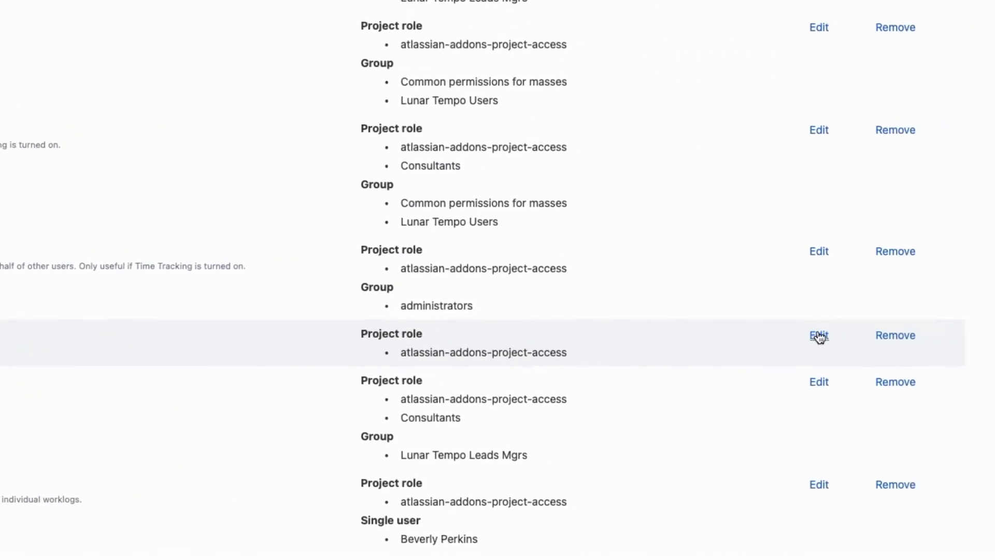
pyautogui.click(819, 336)
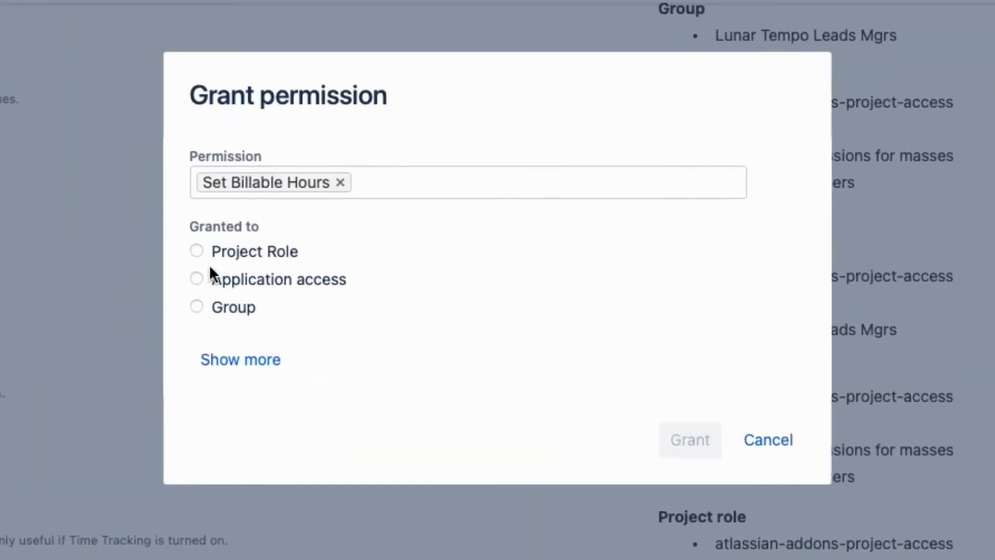
pyautogui.click(196, 251)
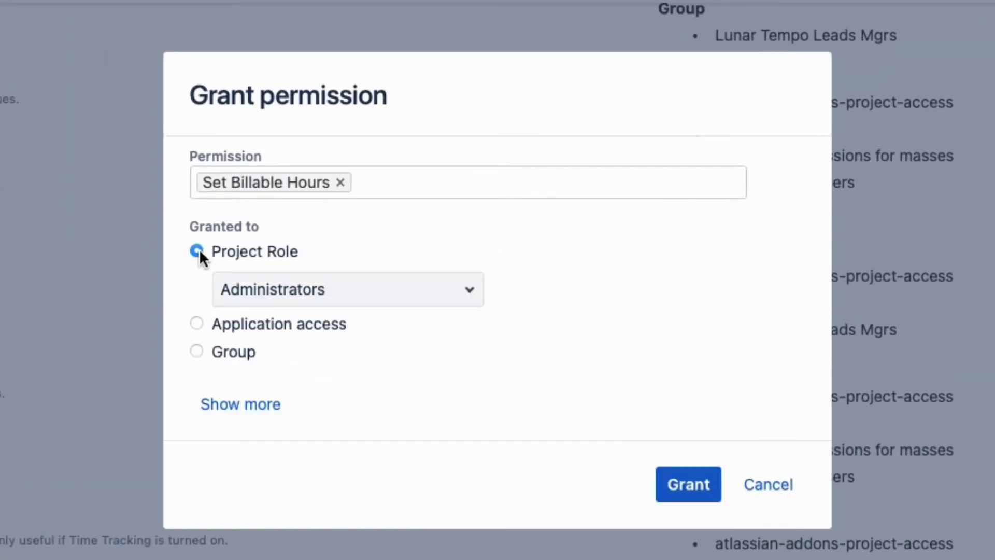
pyautogui.click(468, 293)
pyautogui.click(318, 376)
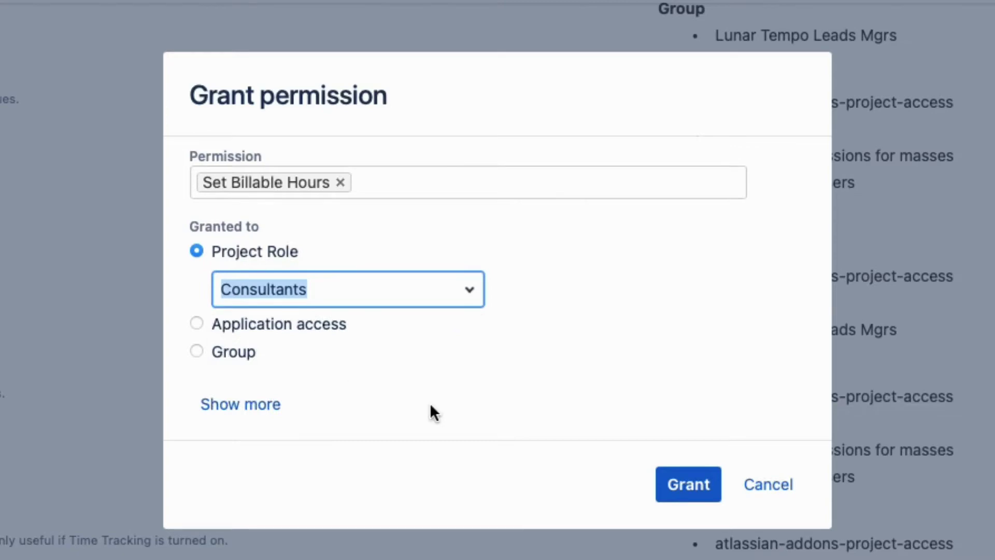
pyautogui.click(683, 487)
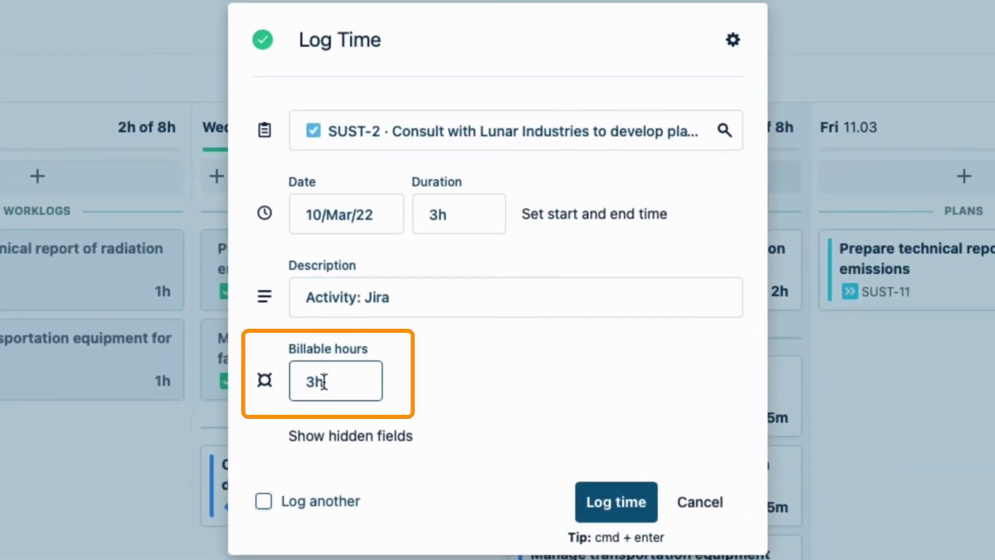
# Set the billable hours to 2h, then switch to the Lunar Sustain (SUST) project.
pyautogui.moveTo(324, 382); pyautogui.dragTo(304, 384)
pyautogui.write('2h')
pyautogui.click(432, 382)
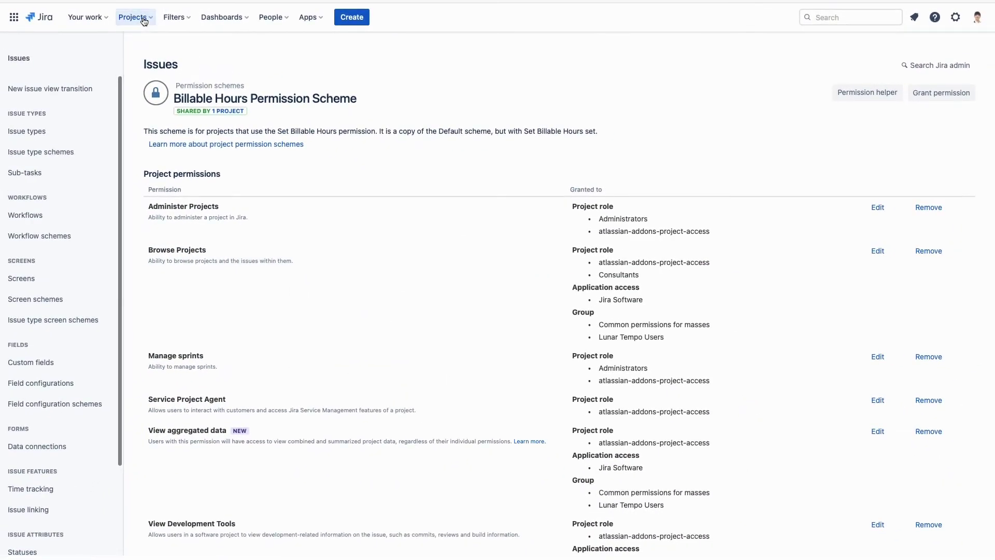
pyautogui.click(144, 21)
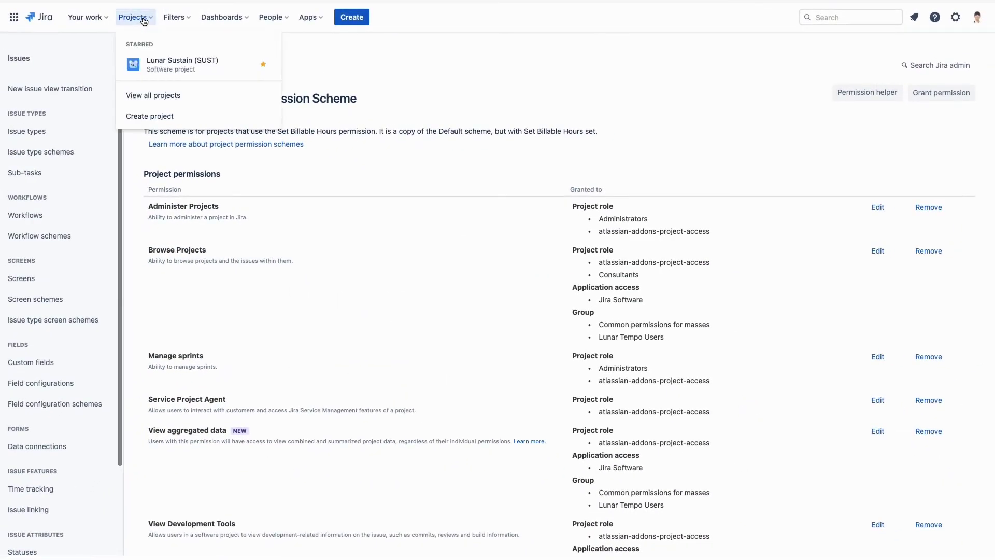
pyautogui.click(169, 60)
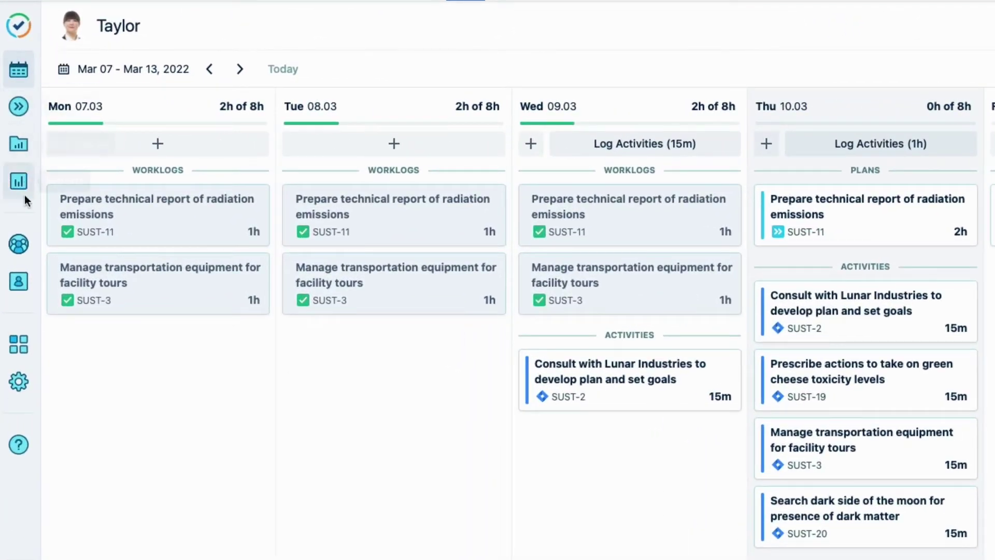
# Open the Apollo Environment Management team from Tempo's Teams list.
pyautogui.click(20, 247)
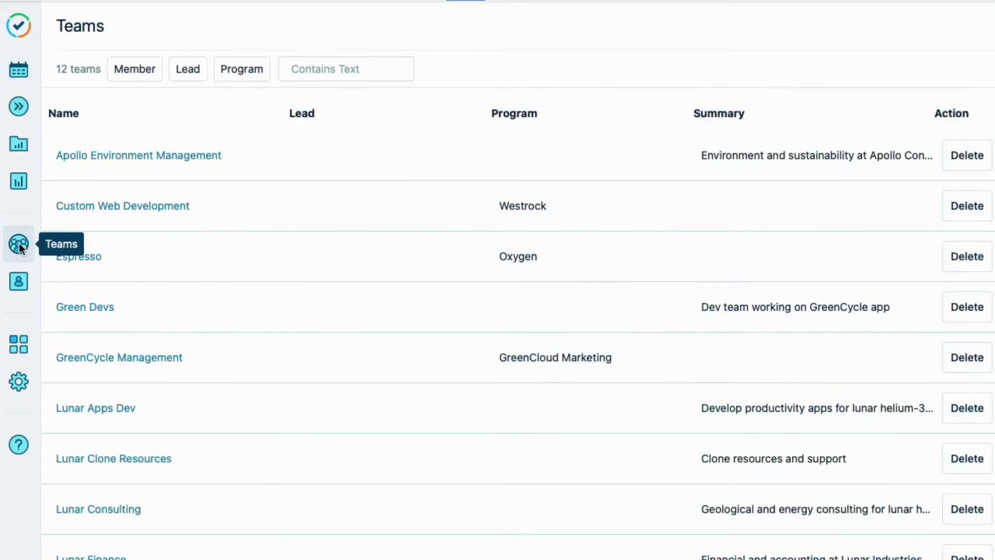
pyautogui.click(110, 161)
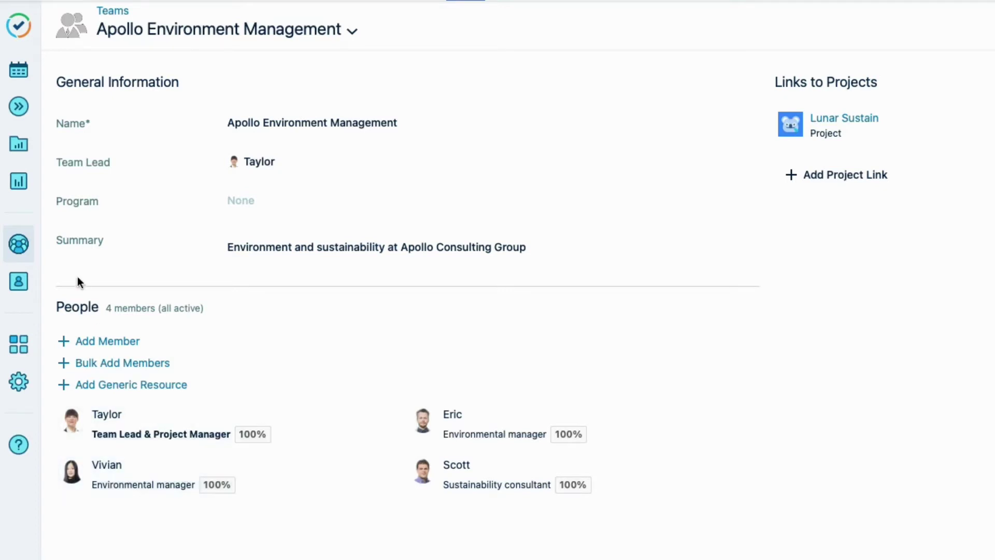
# In My Work, check the activity filter and edit Thursday's 15m SUST-2 activity.
pyautogui.click(20, 70)
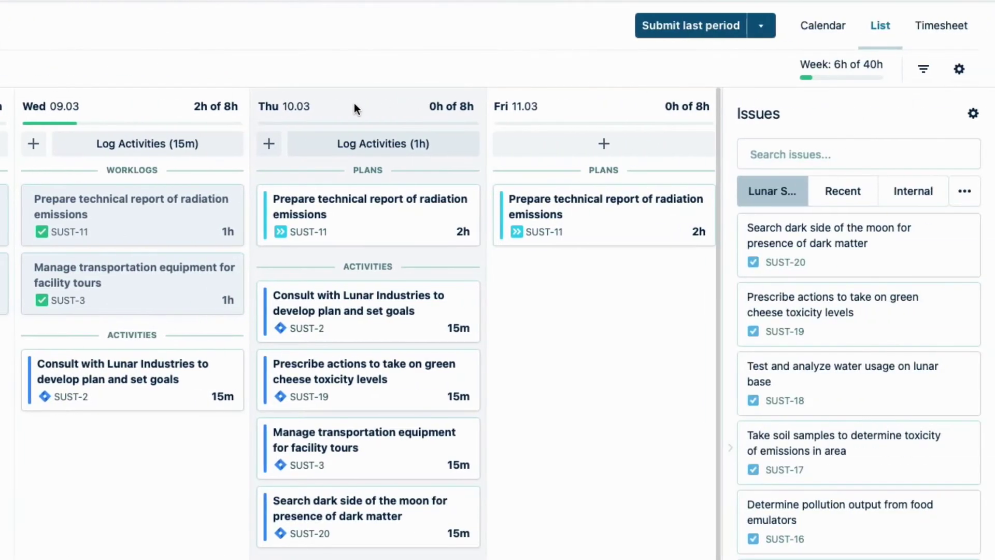
pyautogui.click(922, 71)
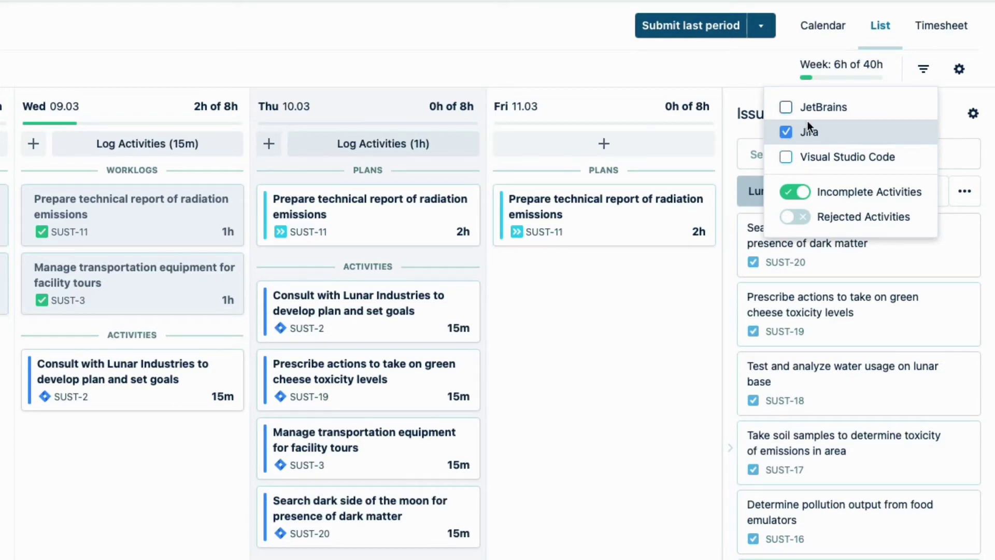
pyautogui.click(699, 70)
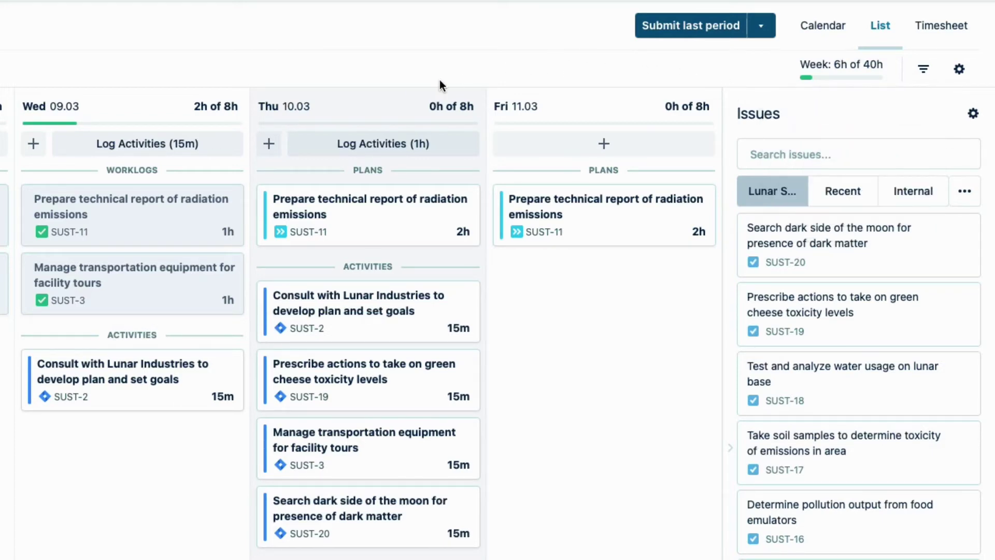
pyautogui.moveTo(430, 303)
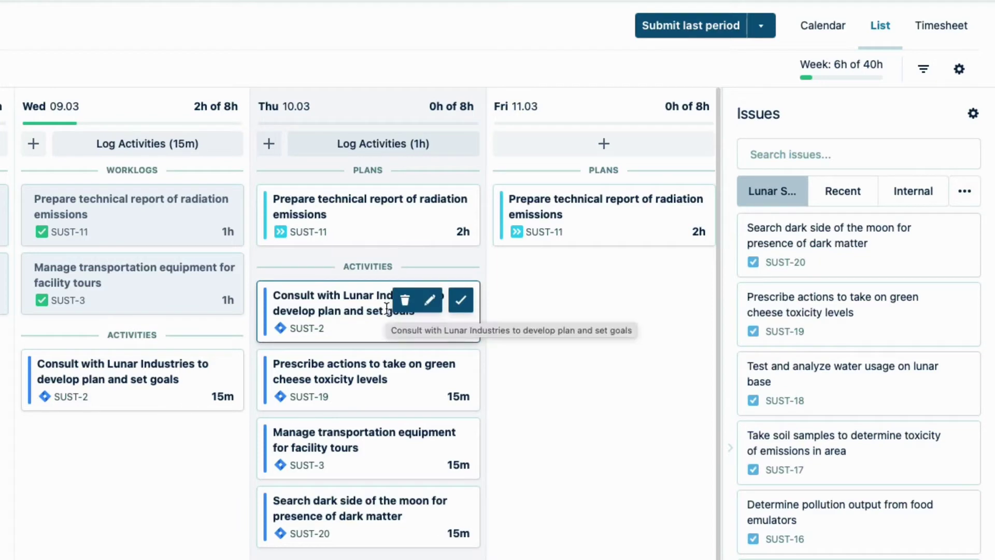
pyautogui.click(431, 300)
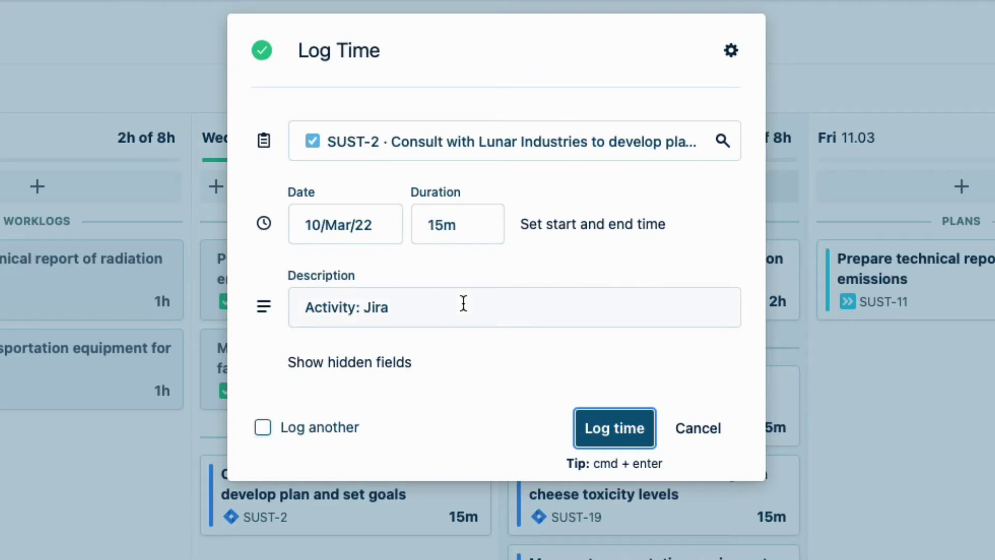
# Move Billable hours into the Log Time visible fields, save the layout, and log the SUST-2 activity.
pyautogui.click(391, 363)
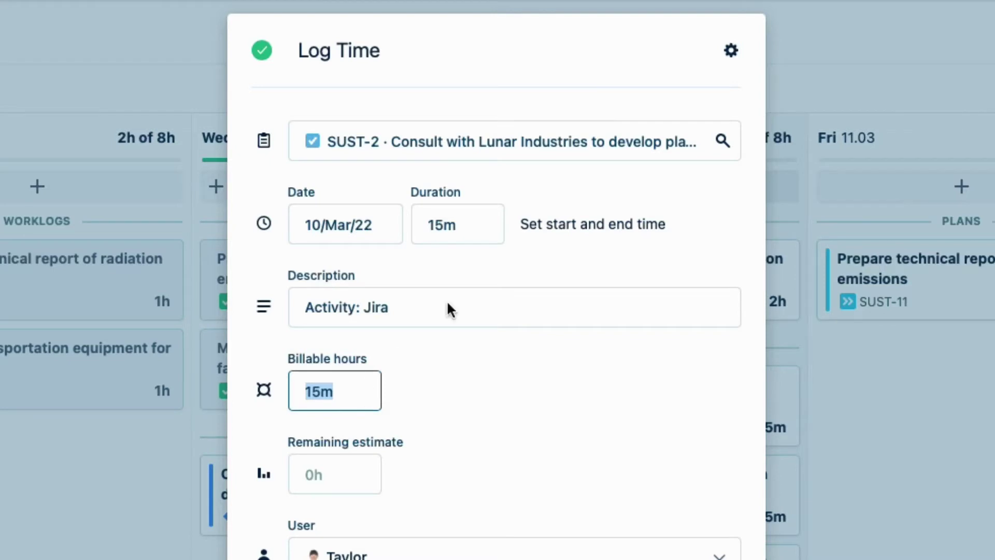
pyautogui.click(732, 51)
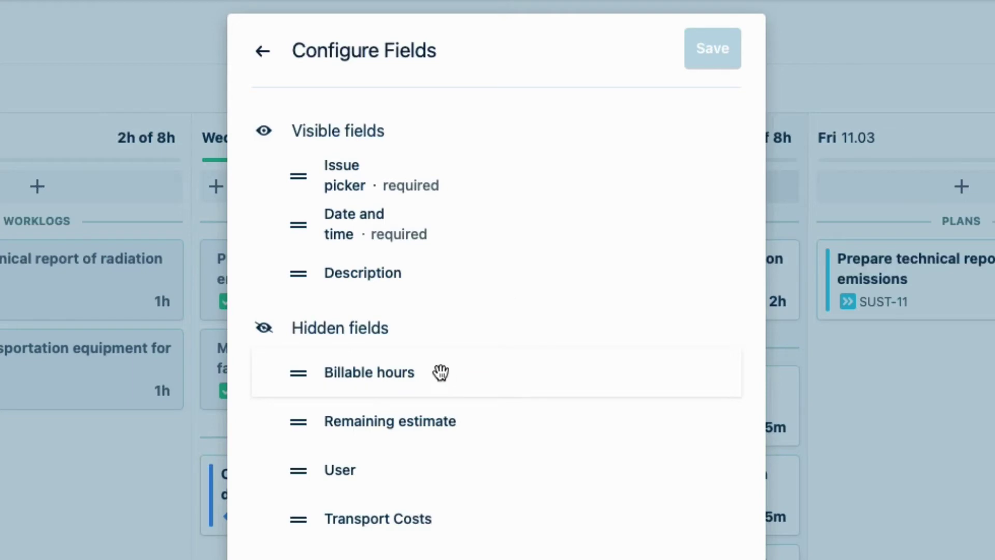
pyautogui.moveTo(433, 371); pyautogui.dragTo(430, 304)
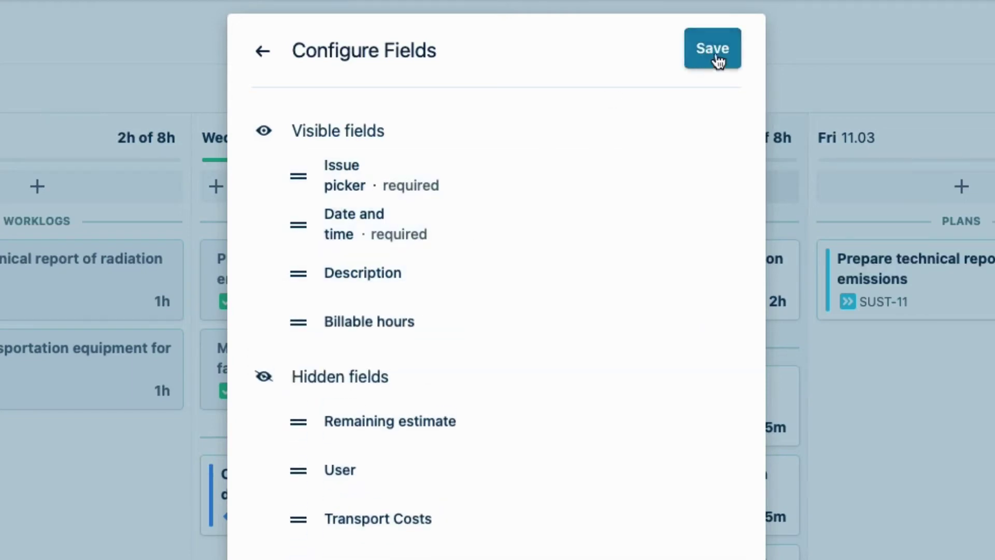
pyautogui.click(714, 49)
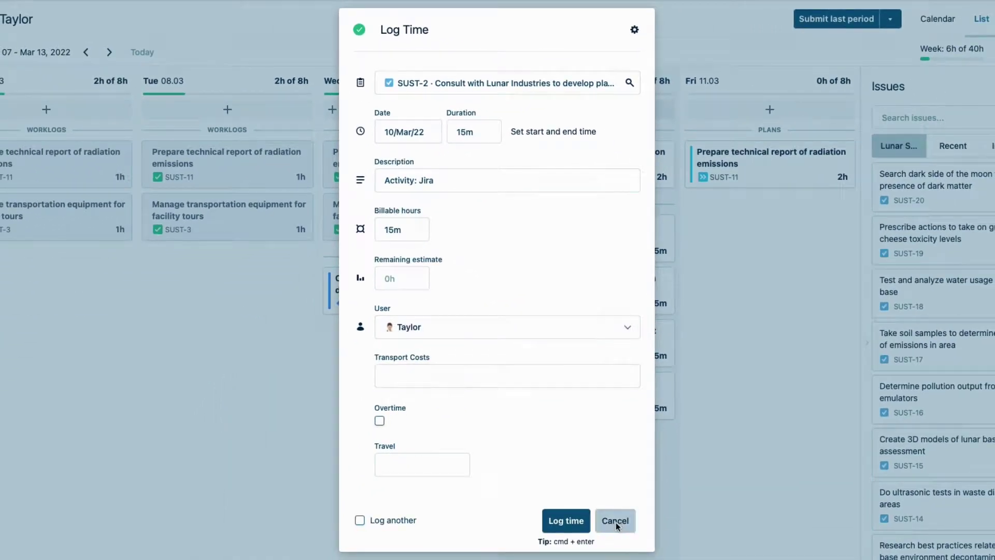
pyautogui.click(615, 522)
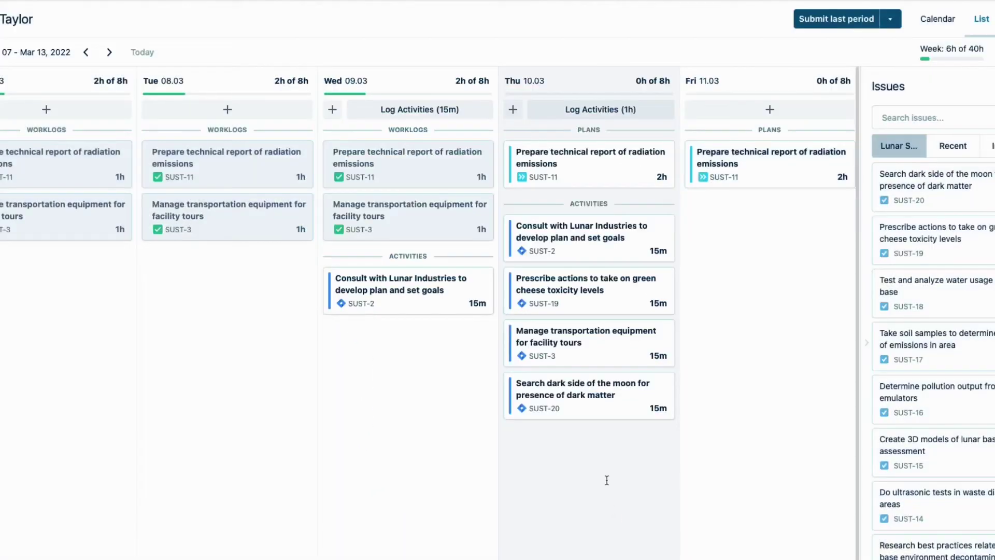
# Change the SUST-2 entry to 3h duration with 2h billable and save it.
pyautogui.click(637, 231)
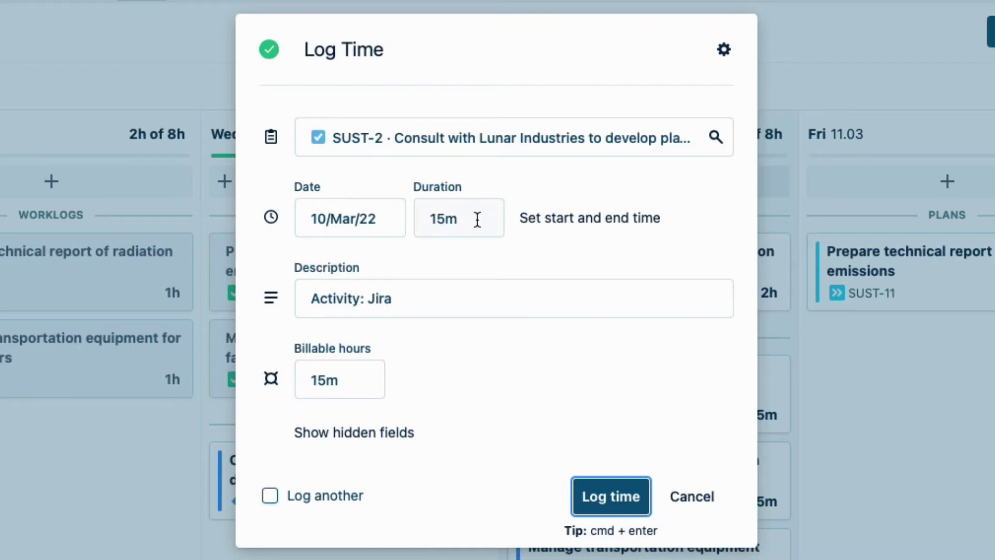
pyautogui.moveTo(465, 218); pyautogui.dragTo(429, 215)
pyautogui.write('3h')
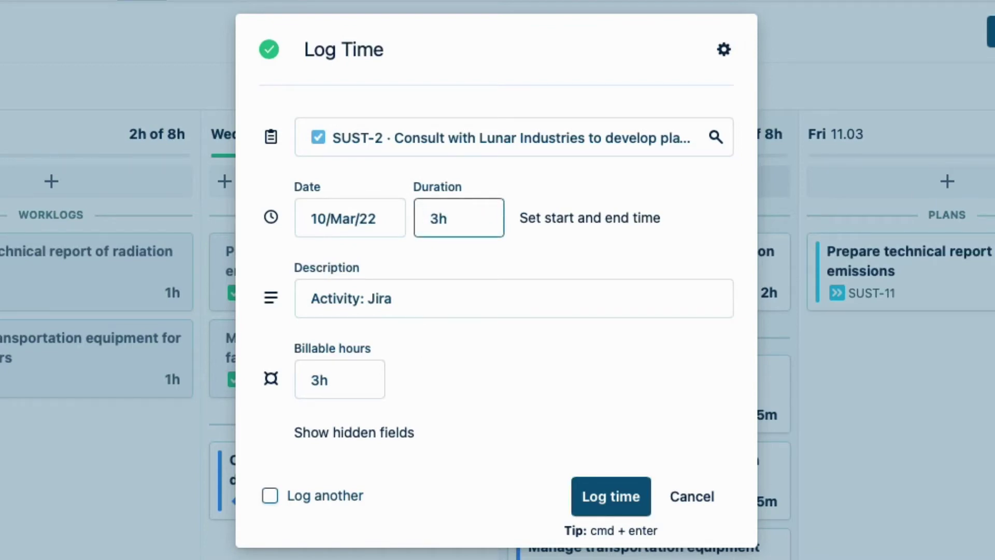
pyautogui.click(328, 380)
pyautogui.moveTo(328, 379); pyautogui.dragTo(309, 381)
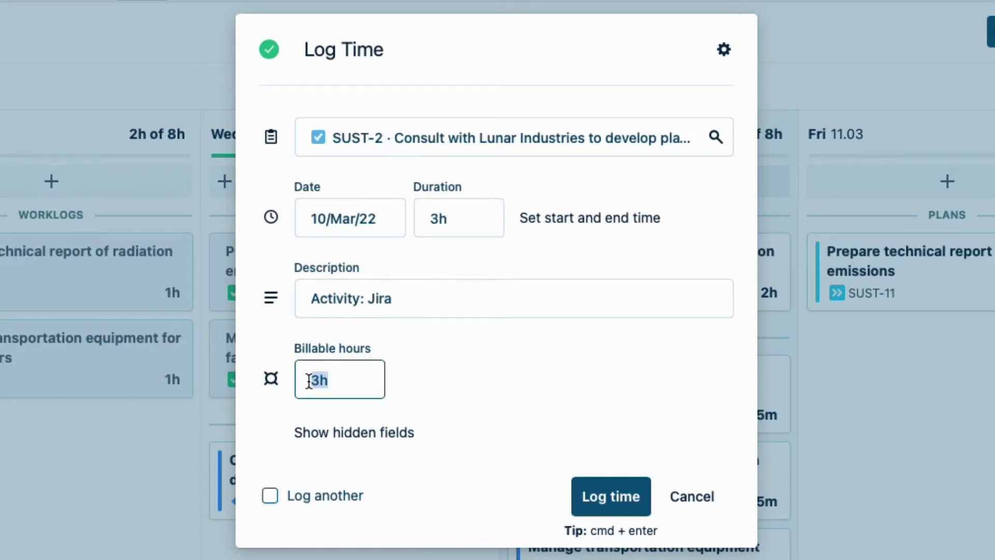
pyautogui.write('2h')
pyautogui.click(431, 374)
pyautogui.click(614, 497)
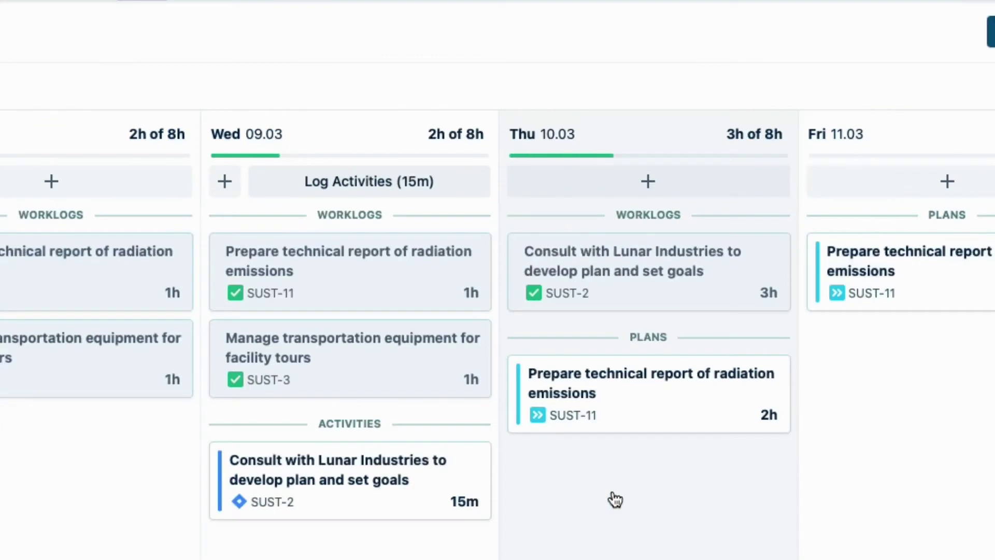
# Log Thursday's 2h SUST-11 radiation-report plan as a worklog from its plan card.
pyautogui.moveTo(660, 413)
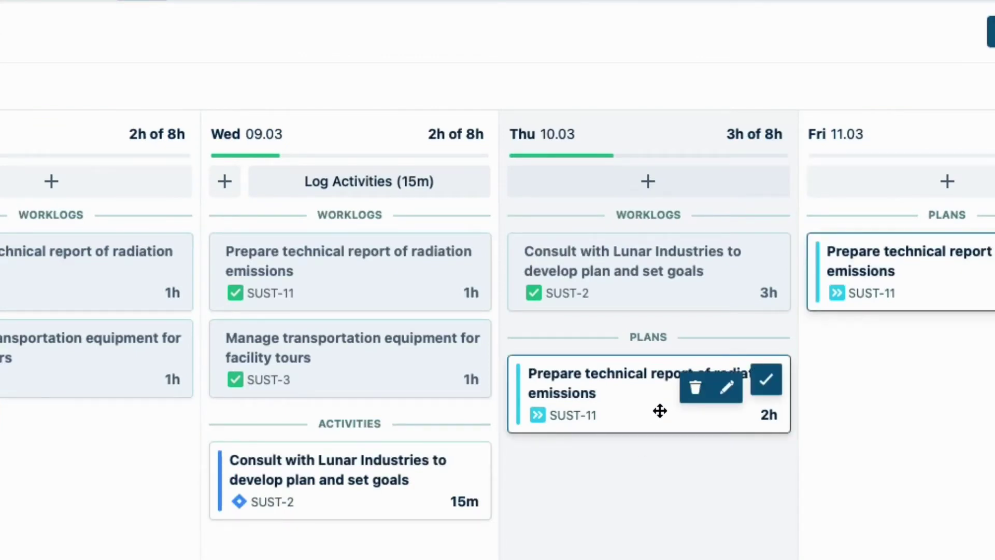
pyautogui.click(651, 404)
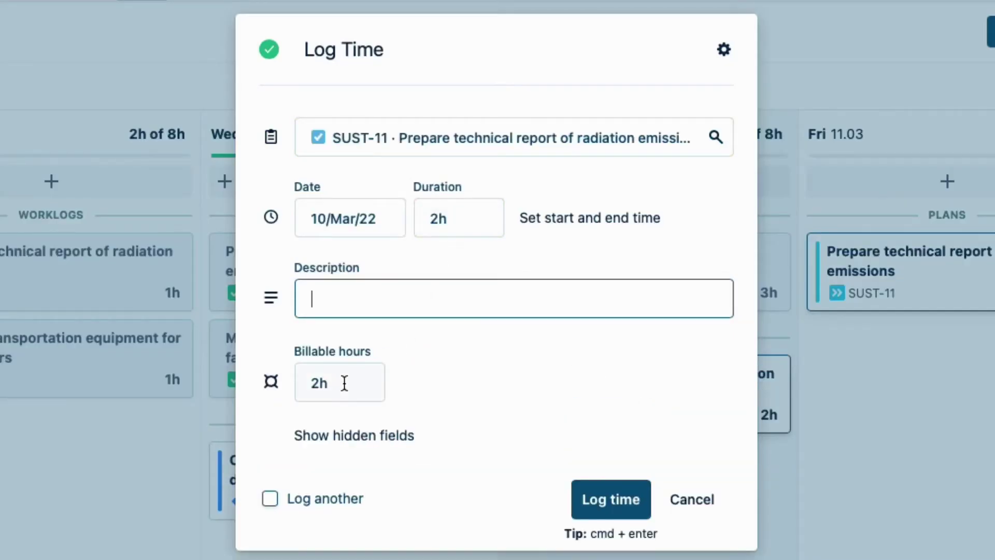
pyautogui.click(601, 503)
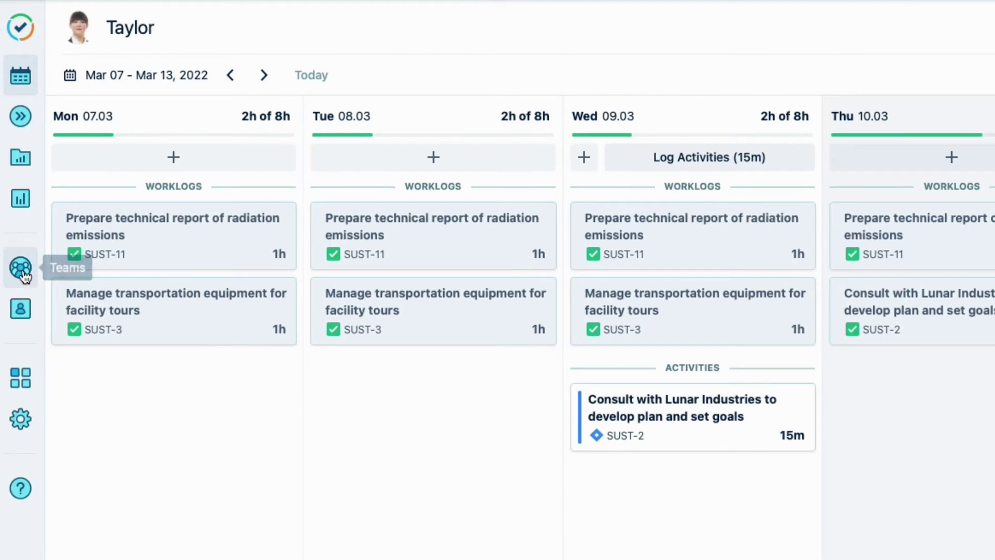
# Go to Teams, select Apollo Environment Management, and view its March 2022 timesheet.
pyautogui.click(24, 275)
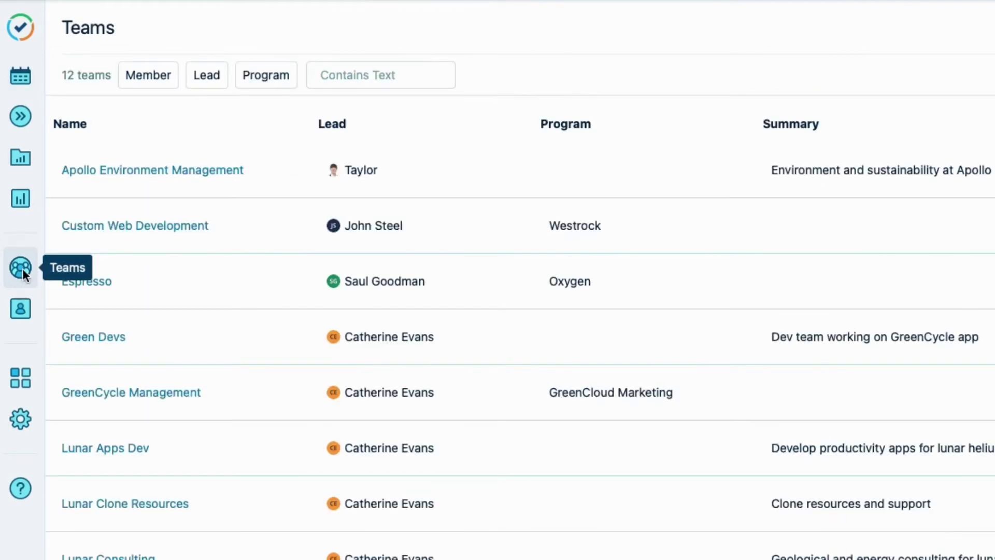
pyautogui.click(166, 179)
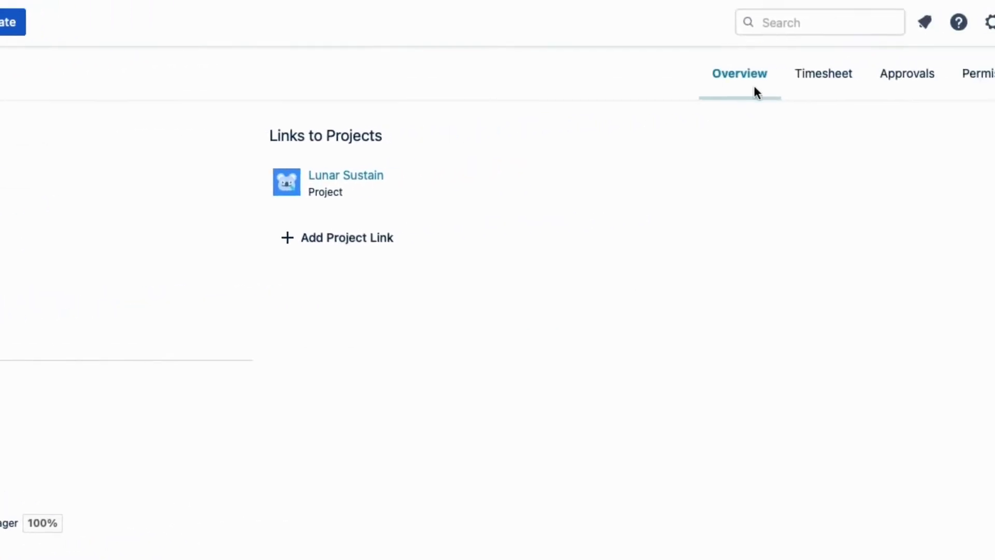
pyautogui.click(760, 82)
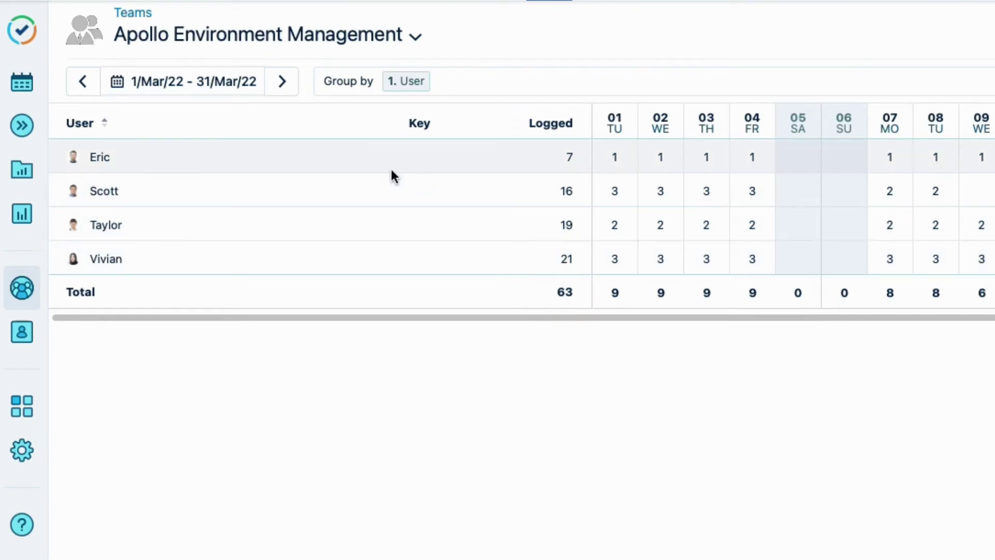
# Add a Billable column to the Apollo Environment Management team timesheet, showing 58 of 63 hours billable.
pyautogui.click(84, 82)
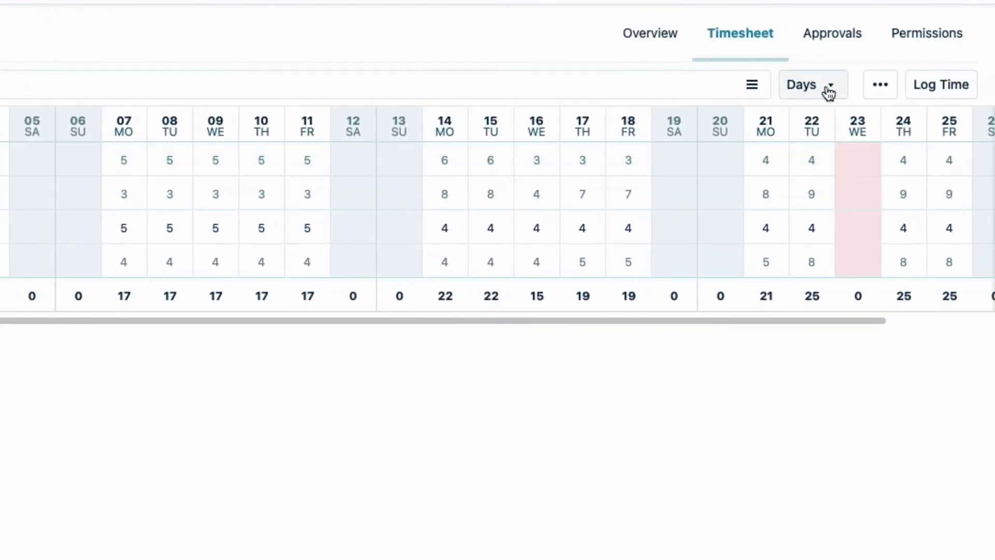
pyautogui.click(829, 92)
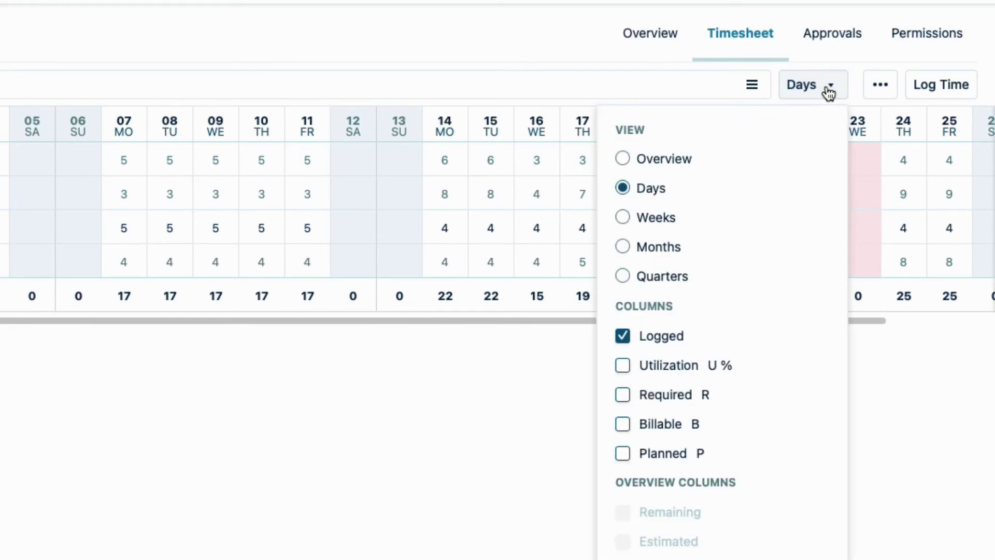
pyautogui.click(621, 422)
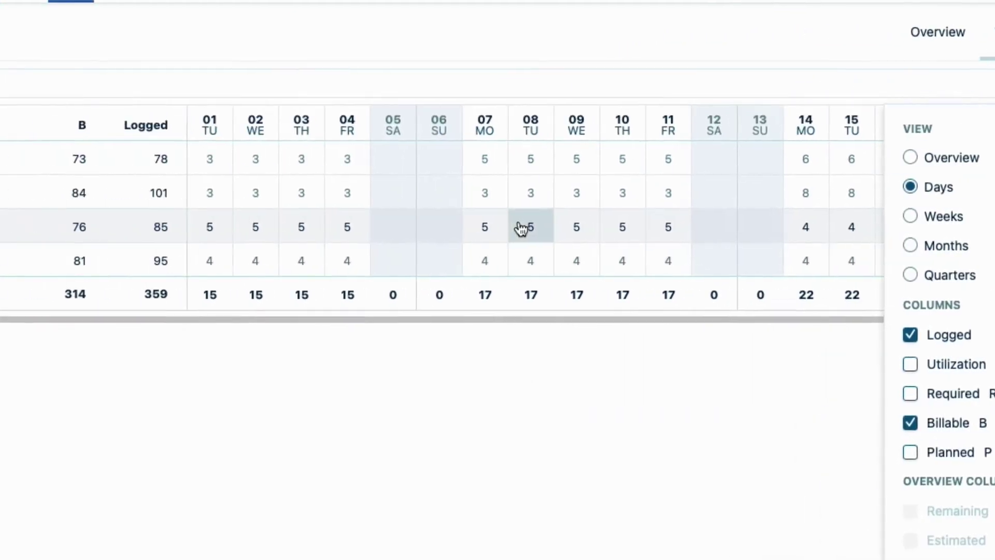
pyautogui.press('Escape')
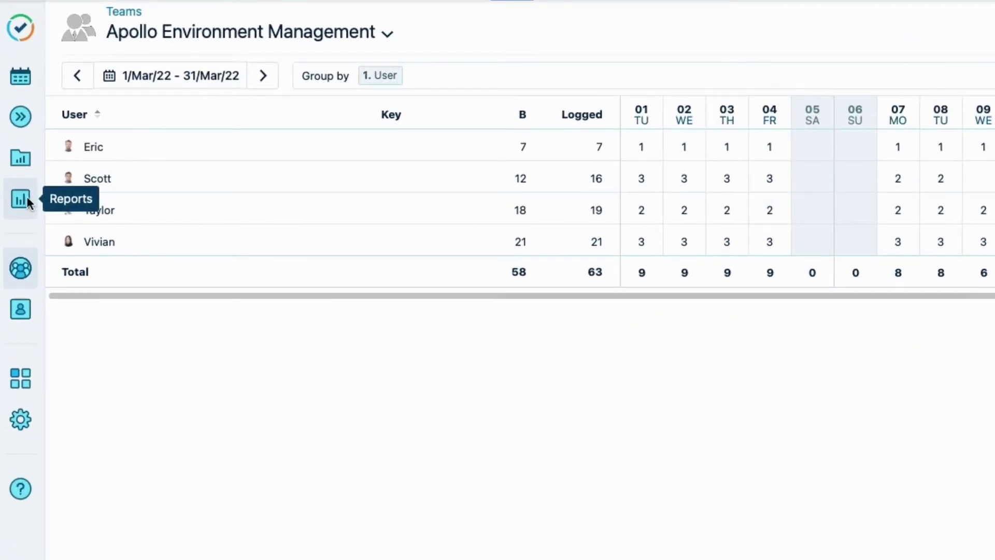
# Start a new Logged Time report filtered to the Lunar Sustain (SUST) project.
pyautogui.click(28, 204)
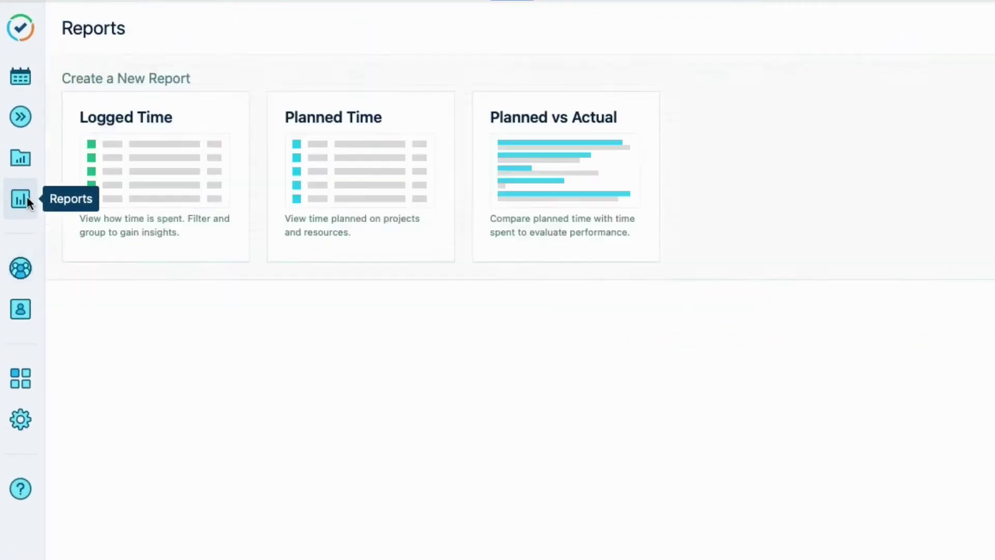
pyautogui.click(160, 161)
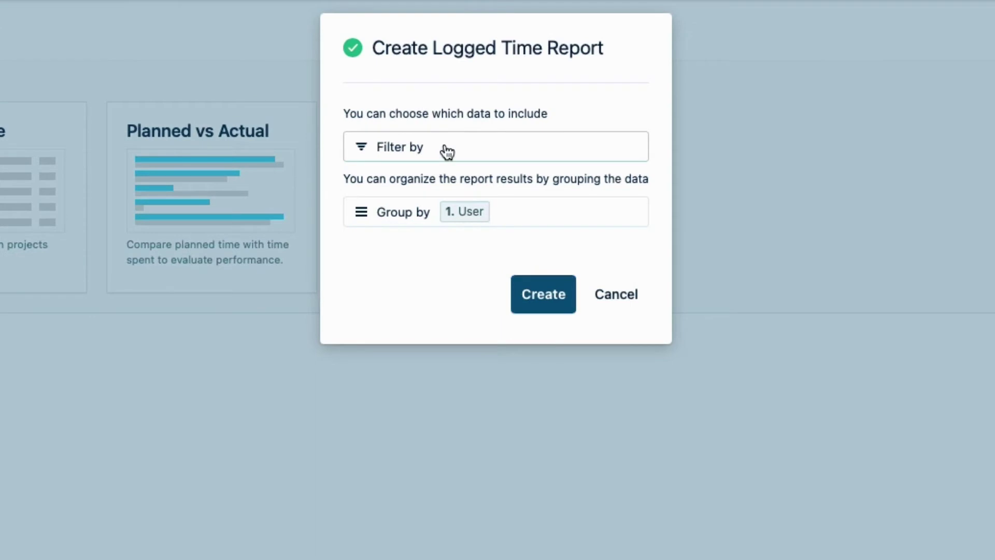
pyautogui.click(447, 152)
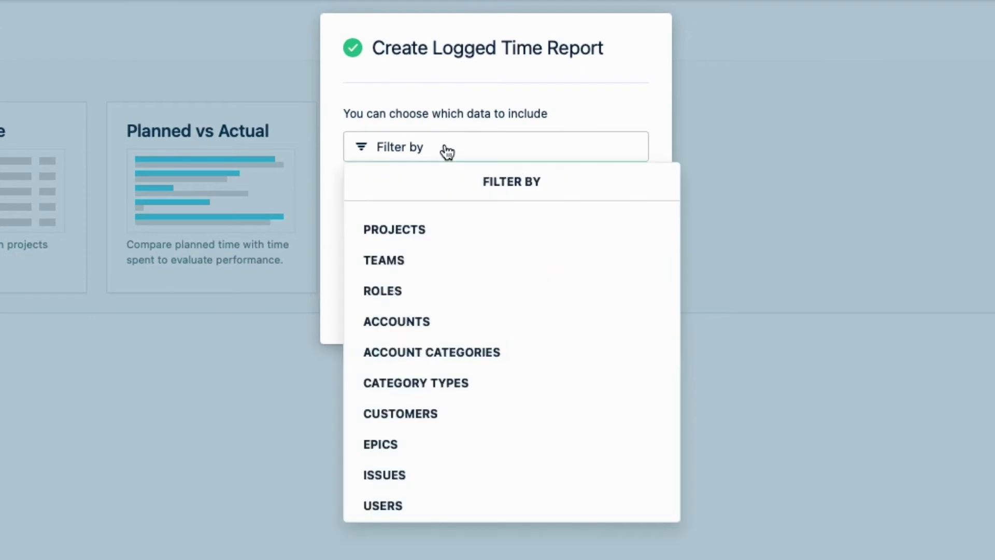
pyautogui.click(438, 232)
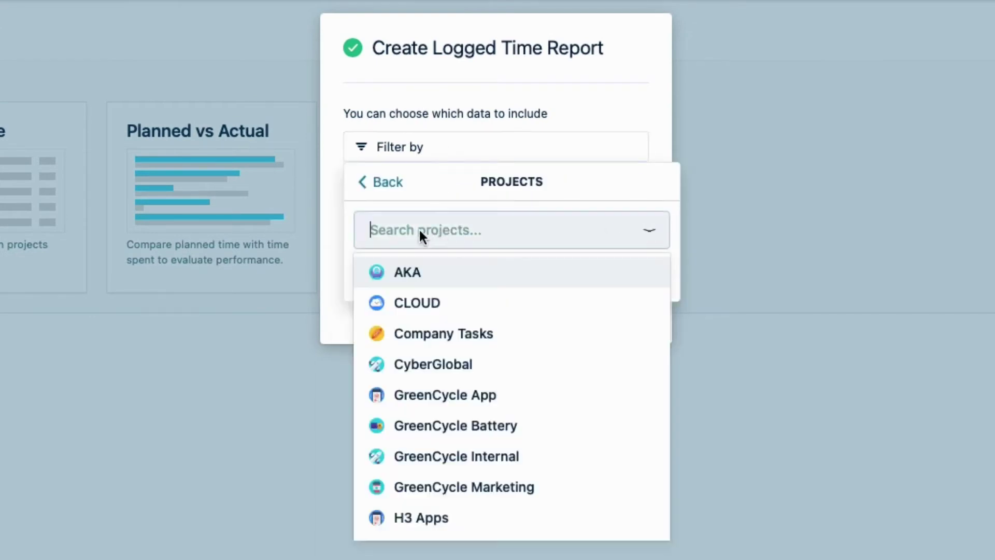
pyautogui.write('Lu')
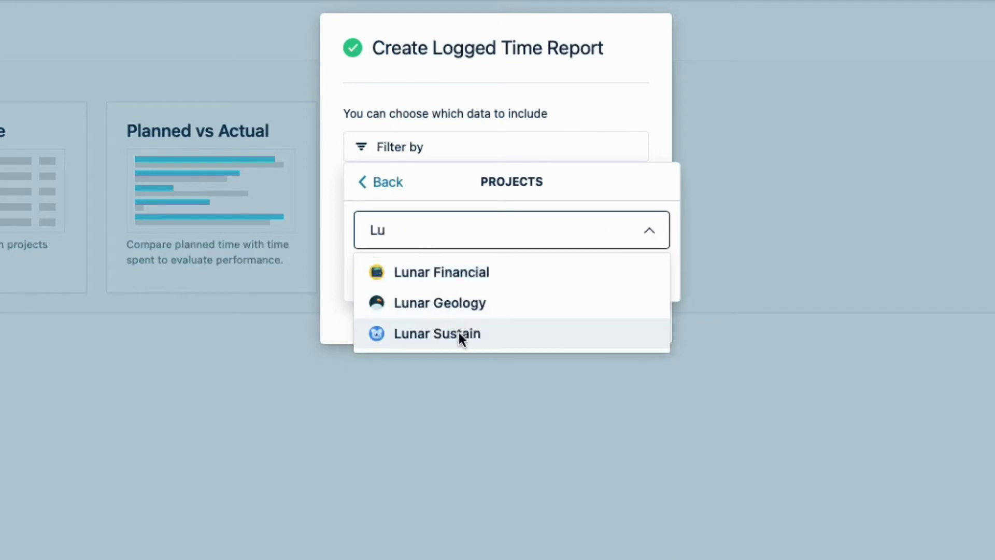
pyautogui.click(460, 334)
pyautogui.click(331, 272)
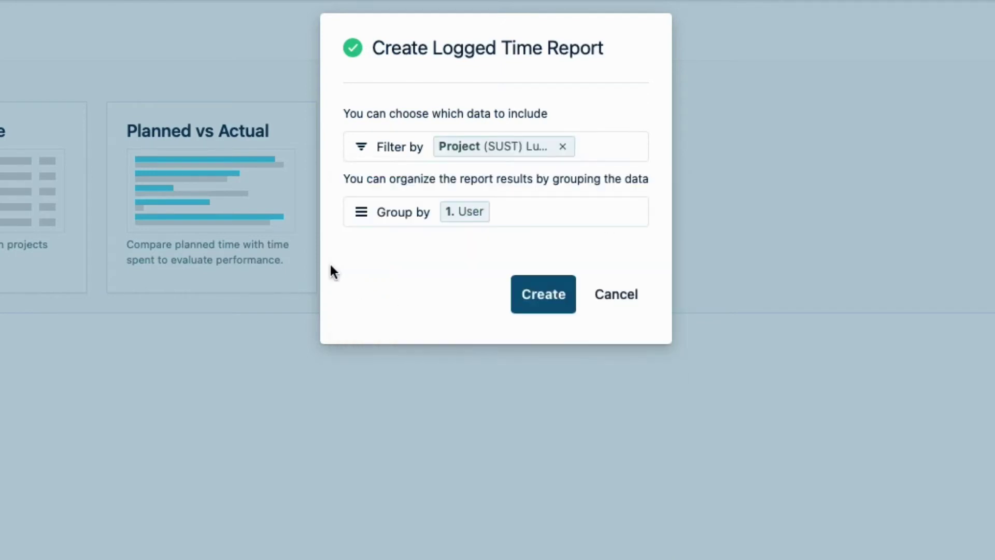
# Add Issue as the second grouping level after User.
pyautogui.click(510, 218)
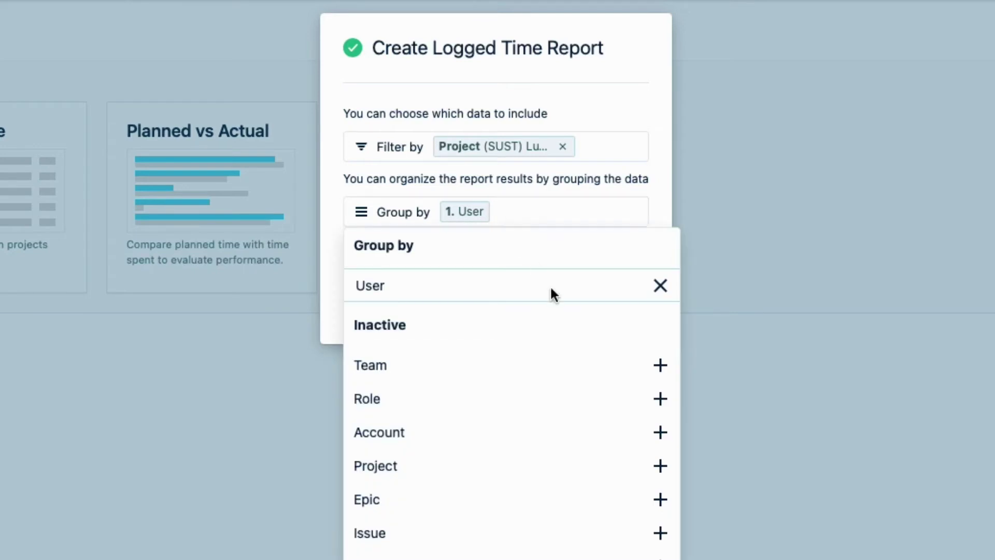
pyautogui.click(660, 534)
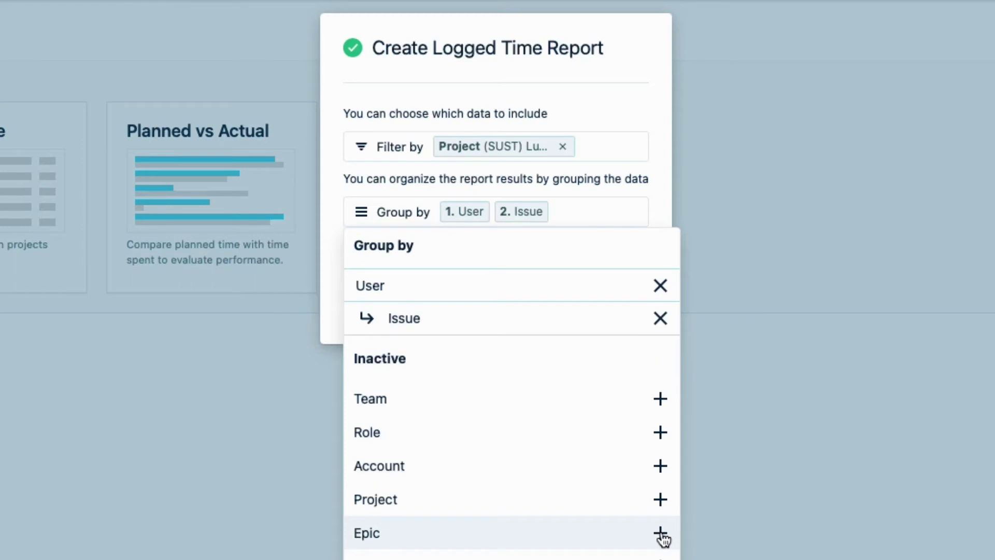
pyautogui.click(334, 322)
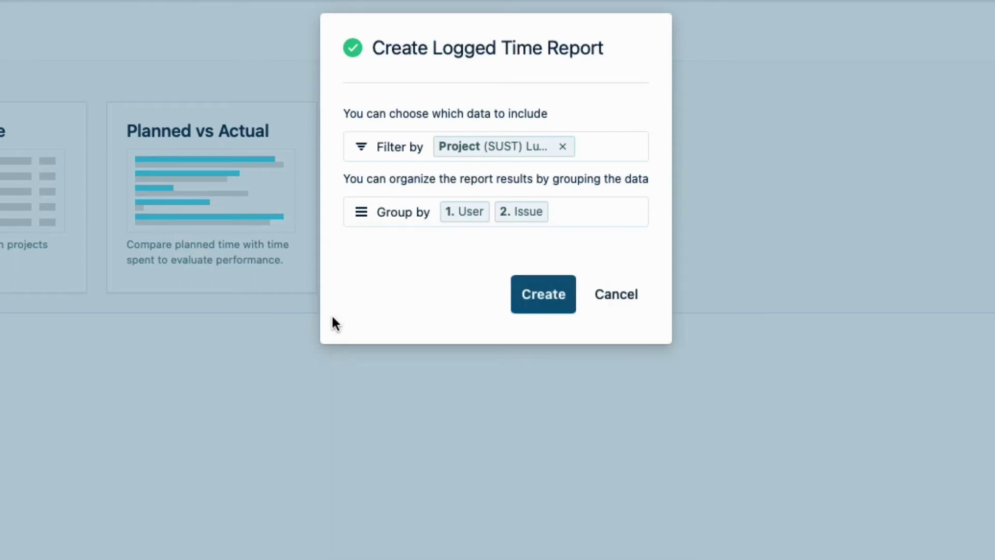
# Create the report and set its date range to last month, 1–28 February 2022.
pyautogui.click(551, 292)
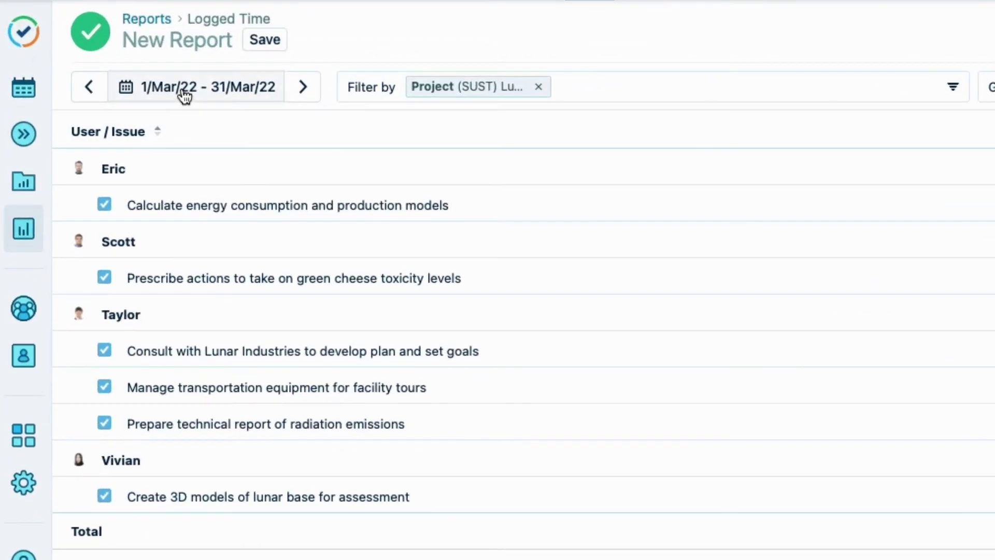
pyautogui.click(184, 93)
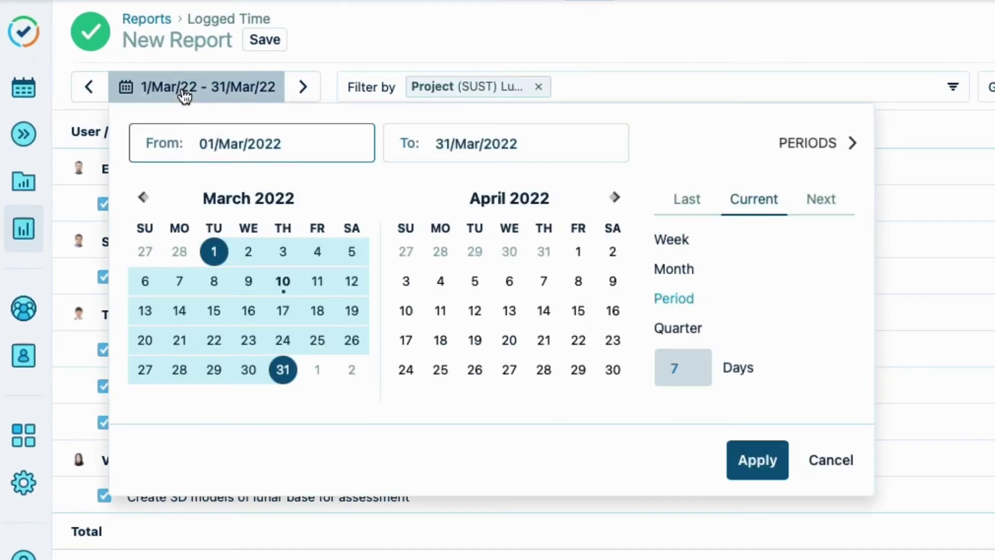
pyautogui.click(689, 202)
pyautogui.click(673, 271)
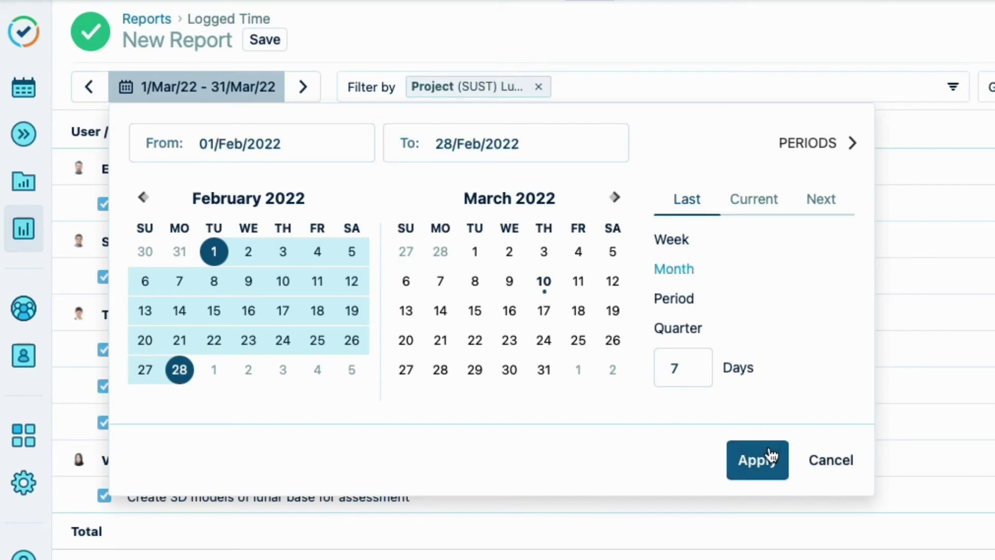
pyautogui.click(756, 461)
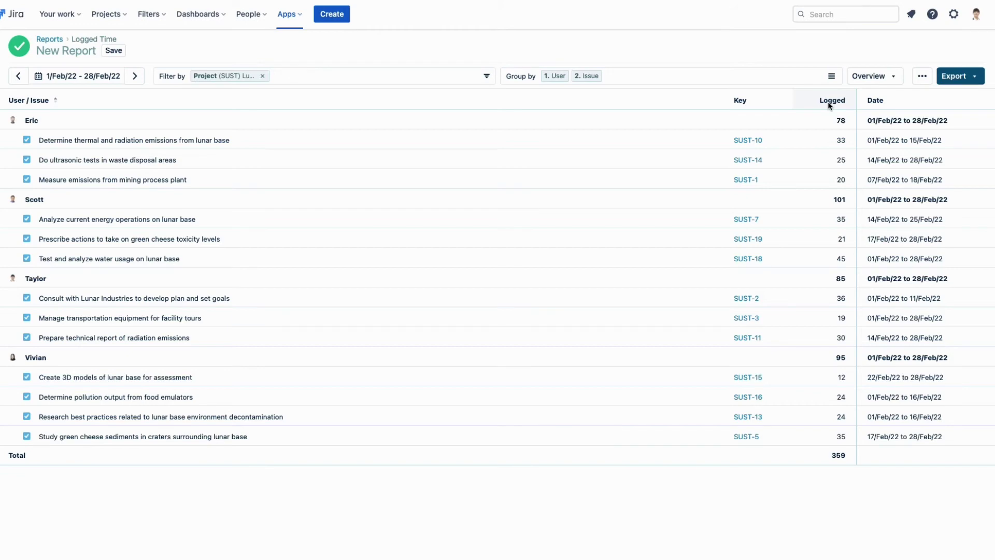
# Switch the report to a weekly breakdown with a Billable column, totalling 314 of 359 hours.
pyautogui.click(893, 78)
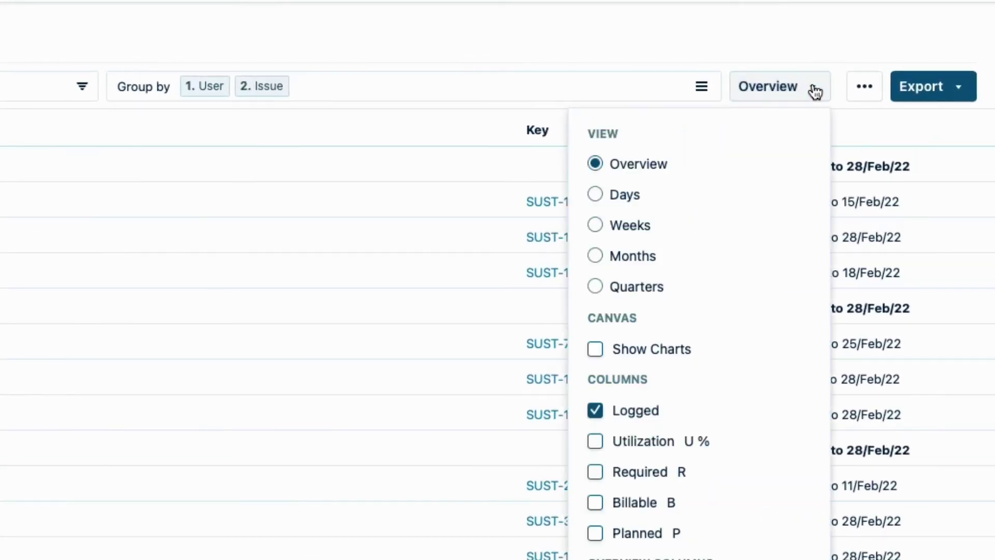
pyautogui.click(594, 225)
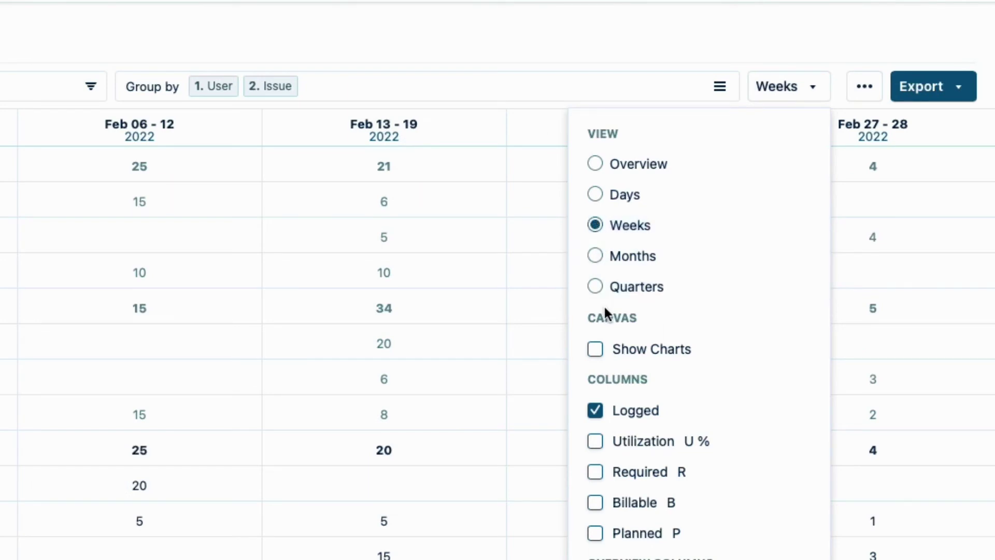
pyautogui.click(596, 503)
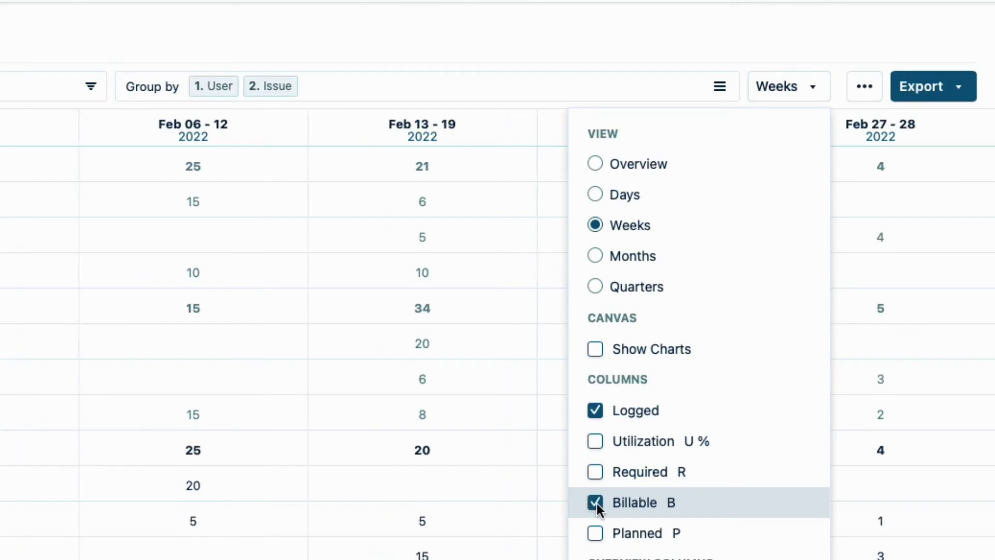
pyautogui.click(189, 23)
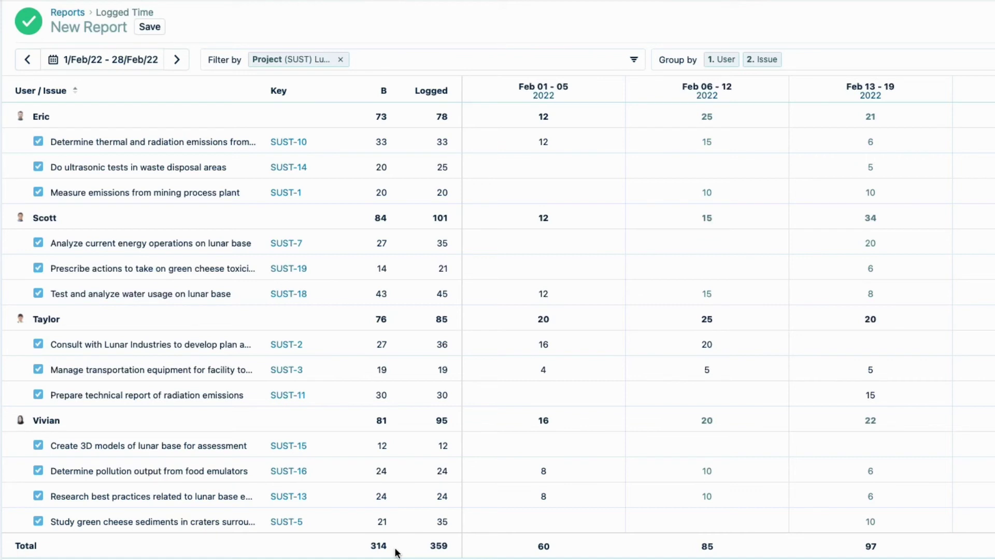
# Add Worklog as a third grouping level under User and Issue, then review the individual entries.
pyautogui.click(823, 62)
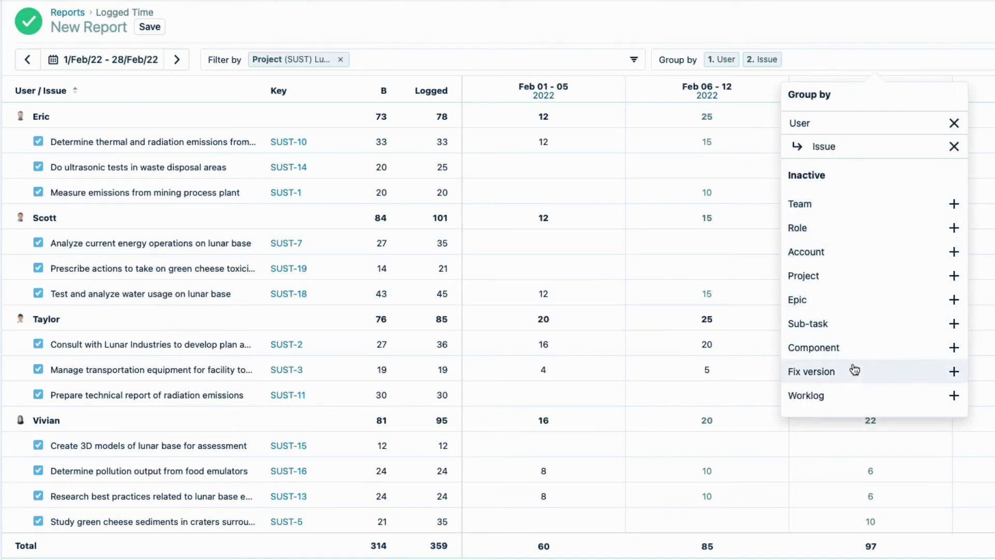
pyautogui.click(954, 396)
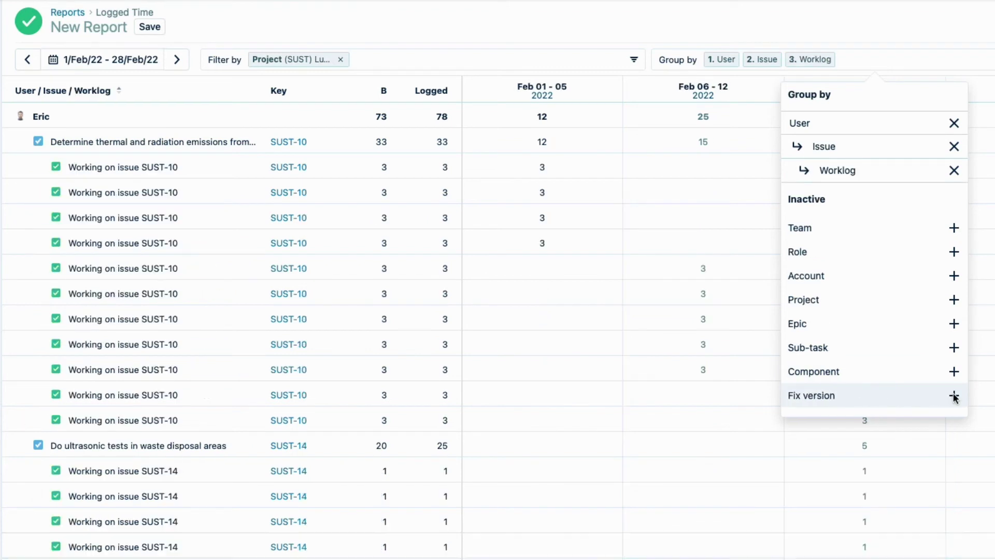
pyautogui.click(462, 14)
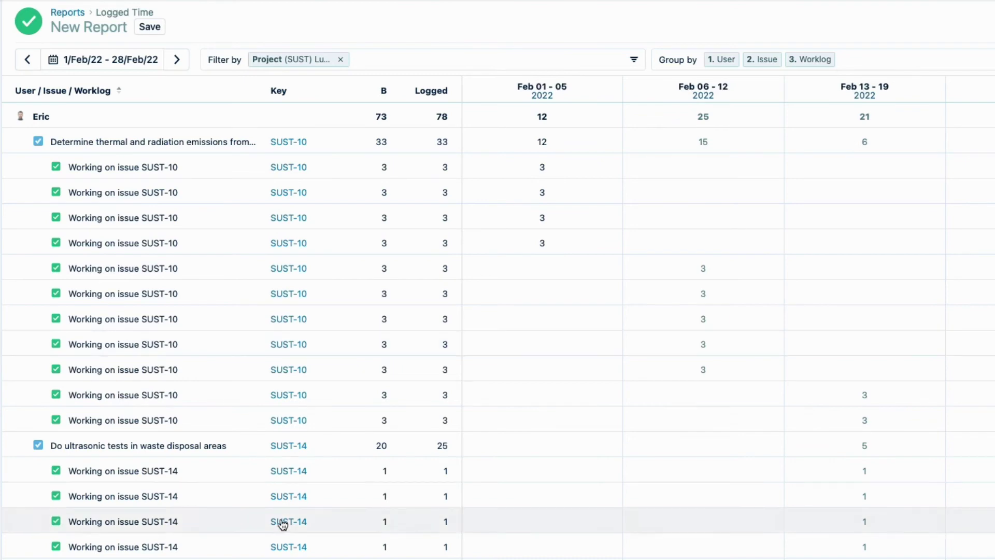
pyautogui.scroll(-10, 282, 524)
pyautogui.scroll(-10, 283, 524)
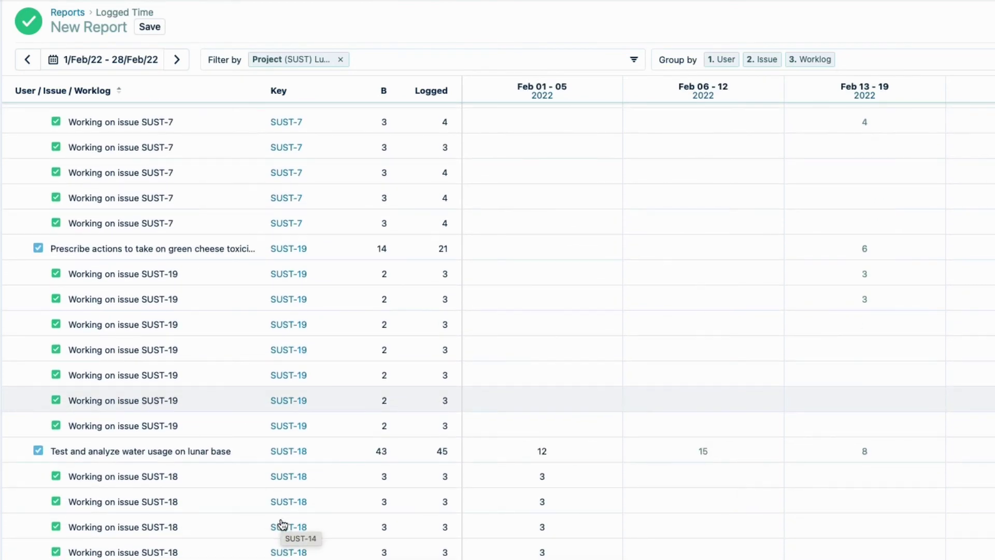
pyautogui.scroll(15, 282, 525)
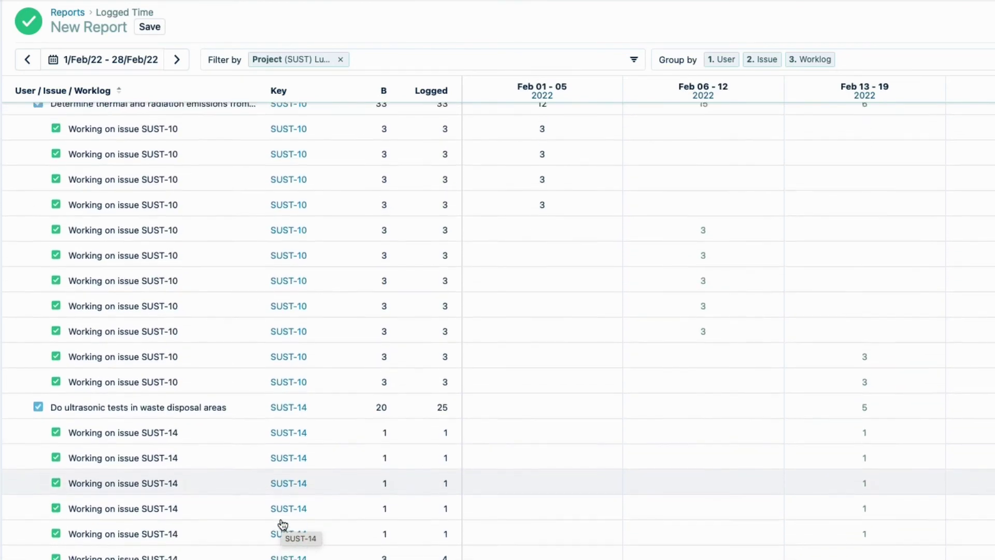
pyautogui.scroll(1, 283, 524)
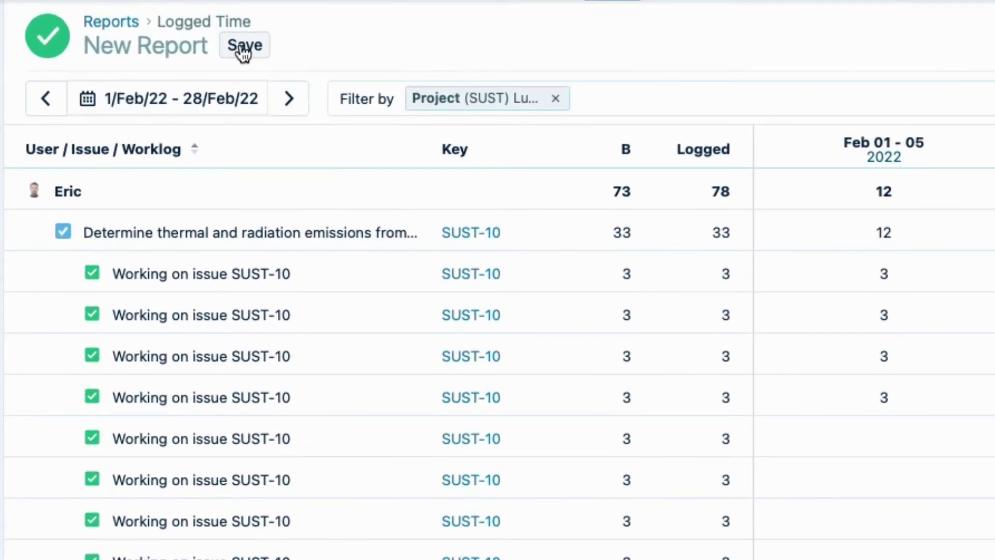
# Save the report with the title 'Billable Hours - Lunar Sustain (SUST) Monthly'.
pyautogui.click(243, 52)
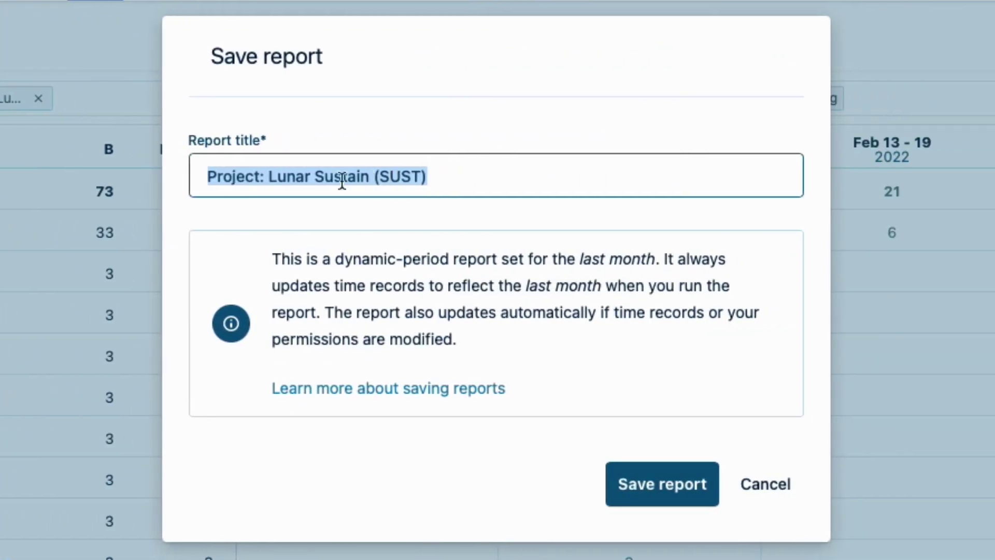
pyautogui.click(383, 176)
pyautogui.press('BackSpace')
pyautogui.press('BackSpace')
pyautogui.press('BackSpace')
pyautogui.press('BackSpace')
pyautogui.press('BackSpace')
pyautogui.press('BackSpace')
pyautogui.press('BackSpace')
pyautogui.press('BackSpace')
pyautogui.press('BackSpace')
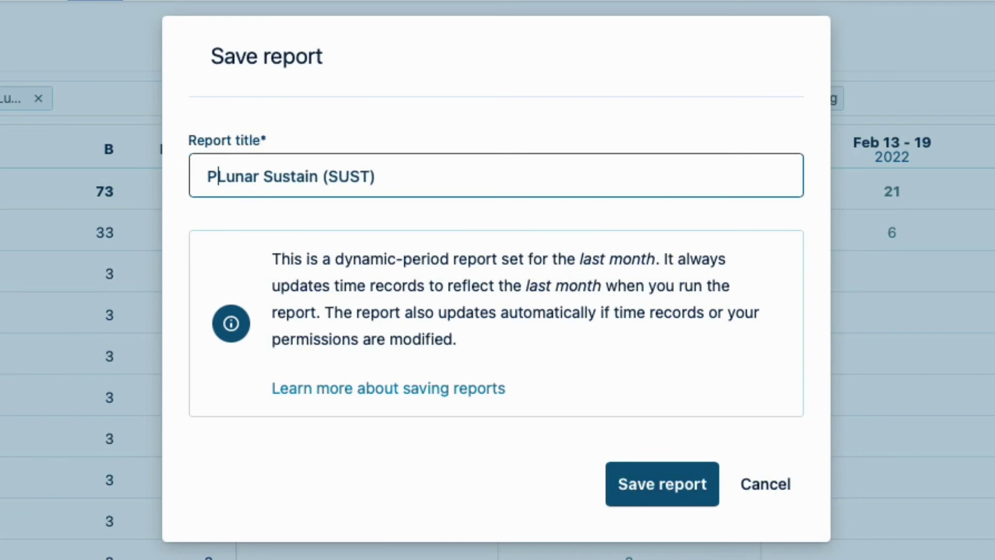
pyautogui.write('Billable Hours ')
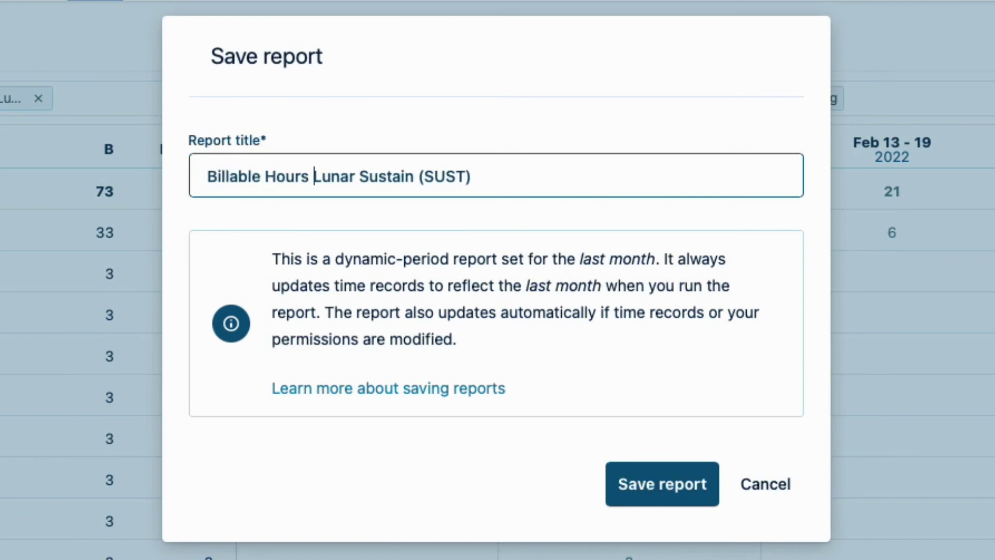
pyautogui.write('-')
pyautogui.click(505, 173)
pyautogui.write('Monthly')
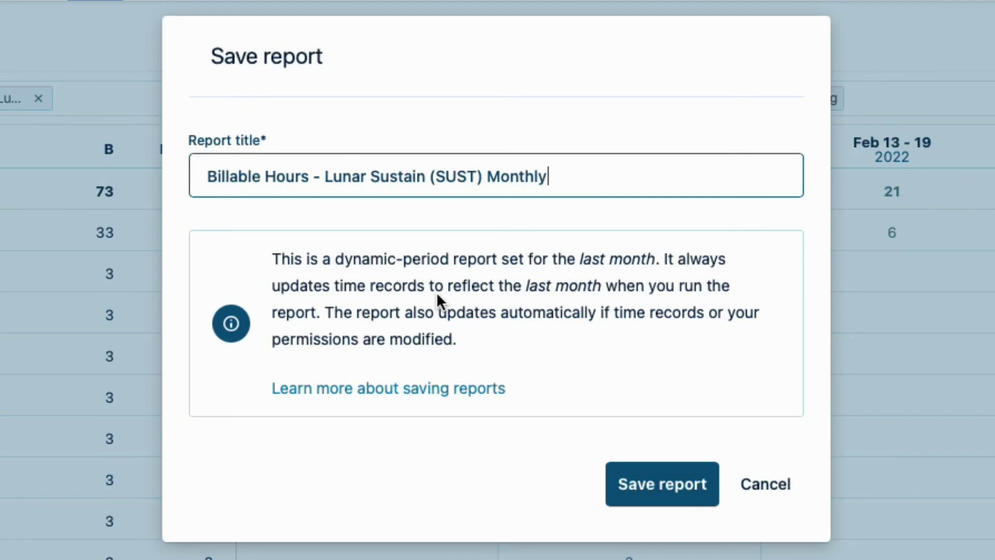
pyautogui.click(662, 488)
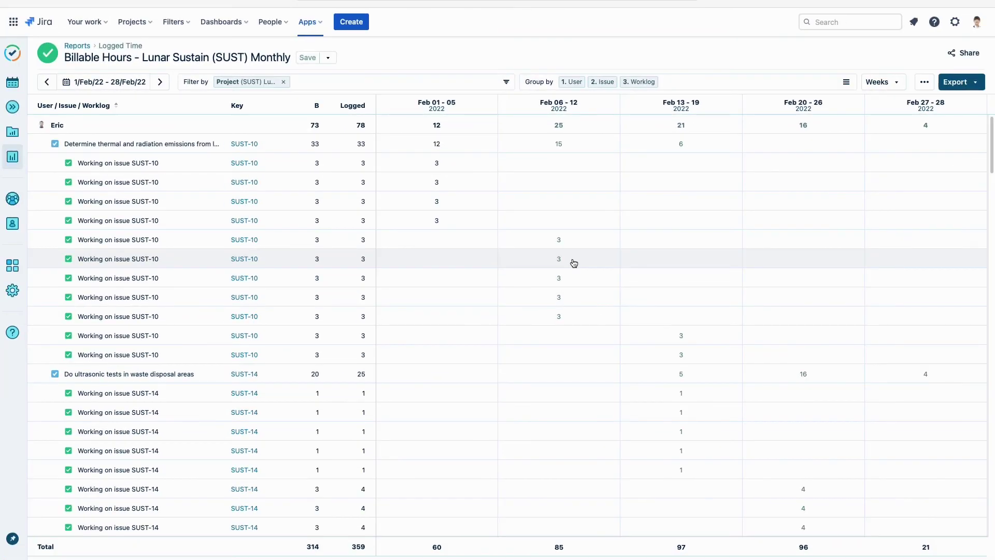
# Reopen the saved Billable Hours report from Reports and share it with a first user.
pyautogui.click(73, 47)
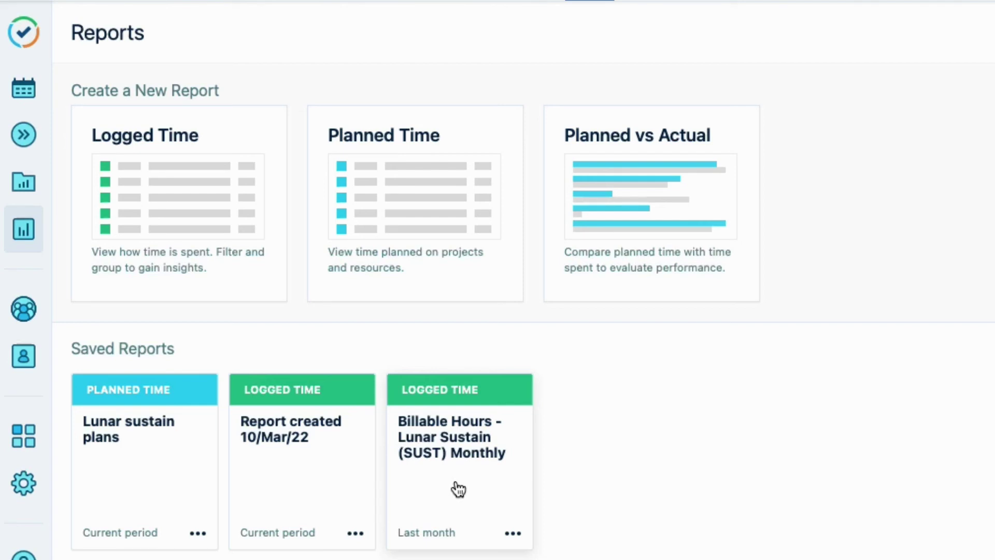
pyautogui.click(458, 489)
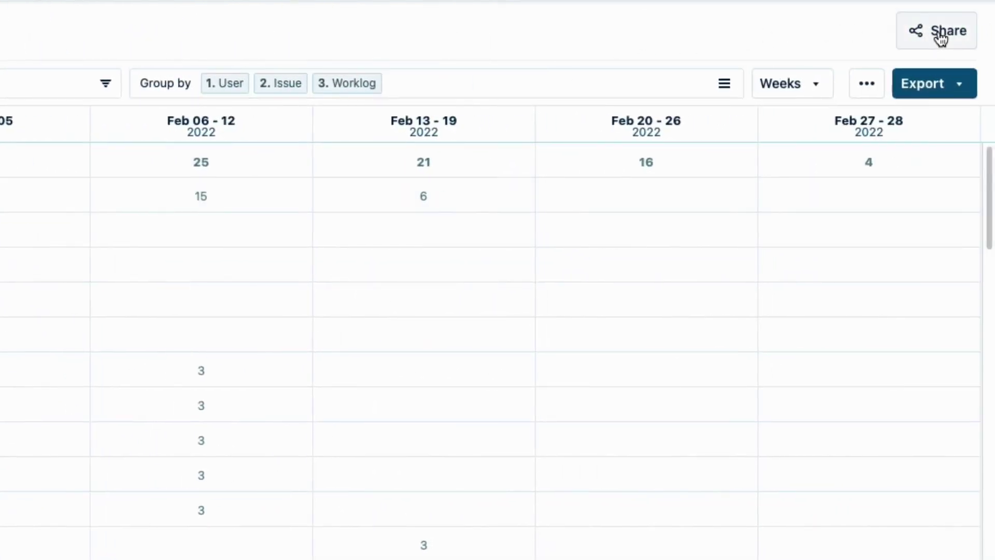
pyautogui.click(940, 36)
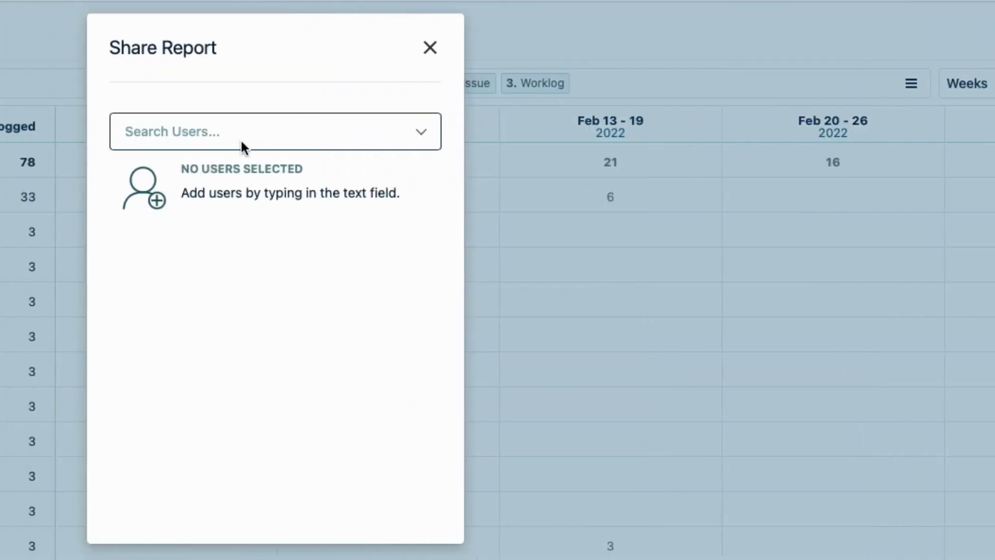
pyautogui.click(169, 129)
pyautogui.write('Joh')
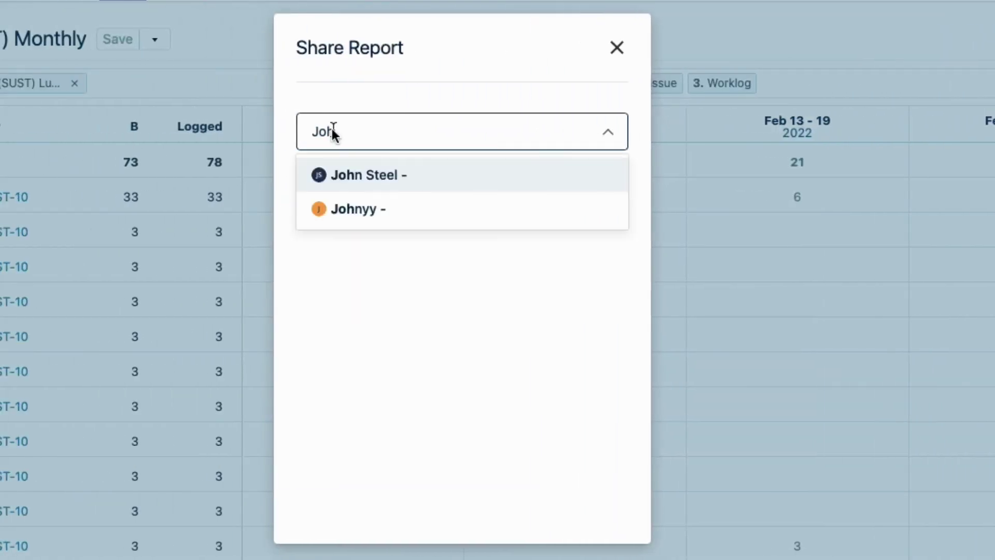
pyautogui.click(350, 176)
# Share the report with three more users, making four in total.
pyautogui.click(319, 131)
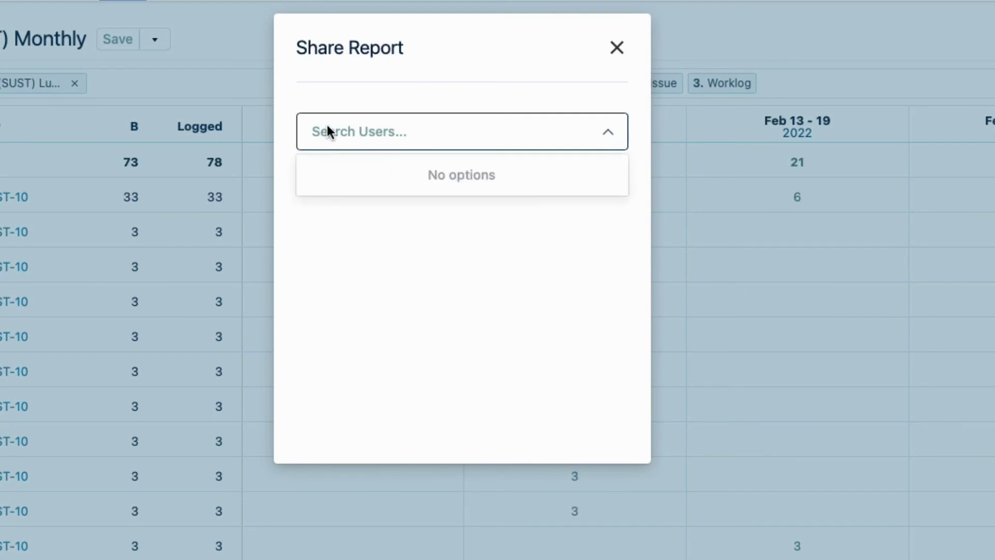
pyautogui.write('Eric')
pyautogui.click(343, 175)
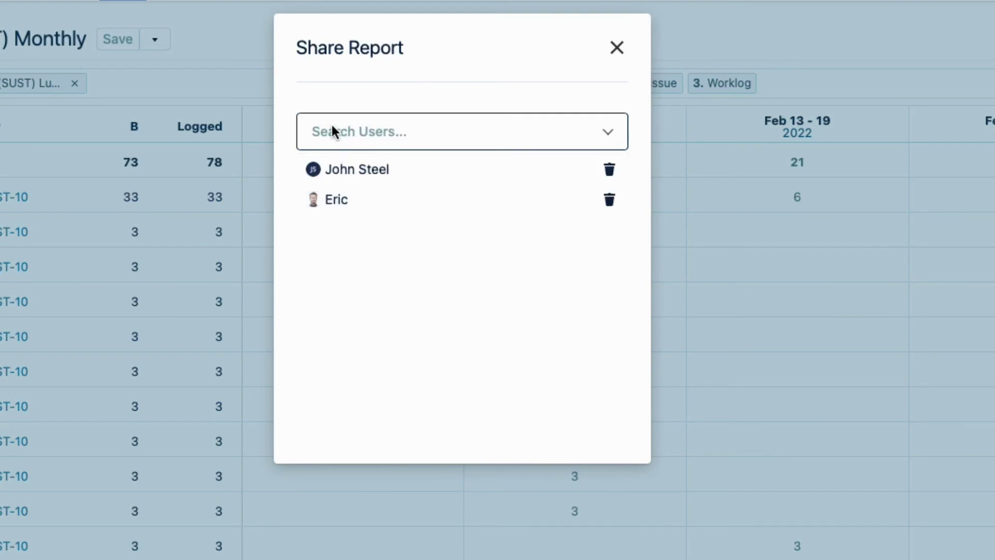
pyautogui.click(332, 127)
pyautogui.write('Sco')
pyautogui.click(337, 174)
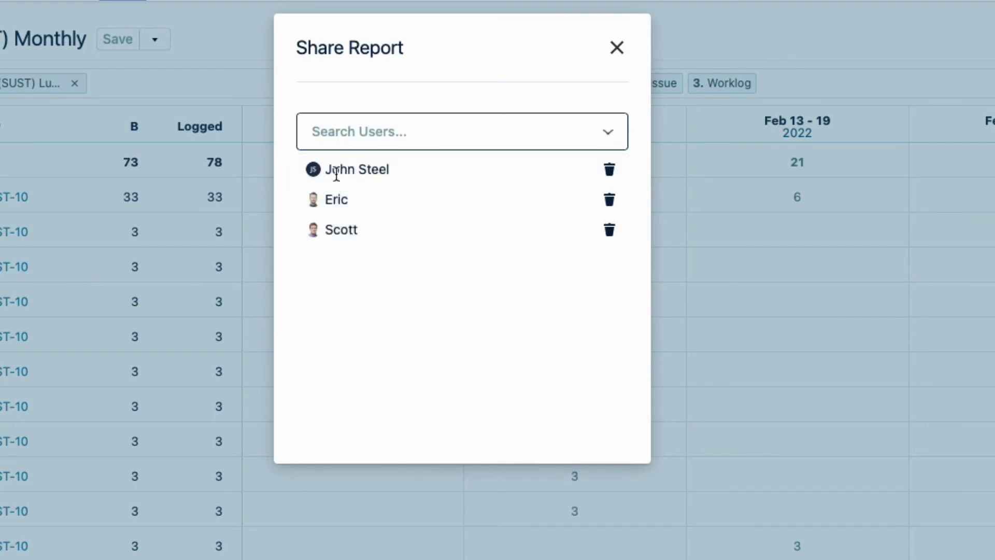
pyautogui.click(335, 130)
pyautogui.write('Viv')
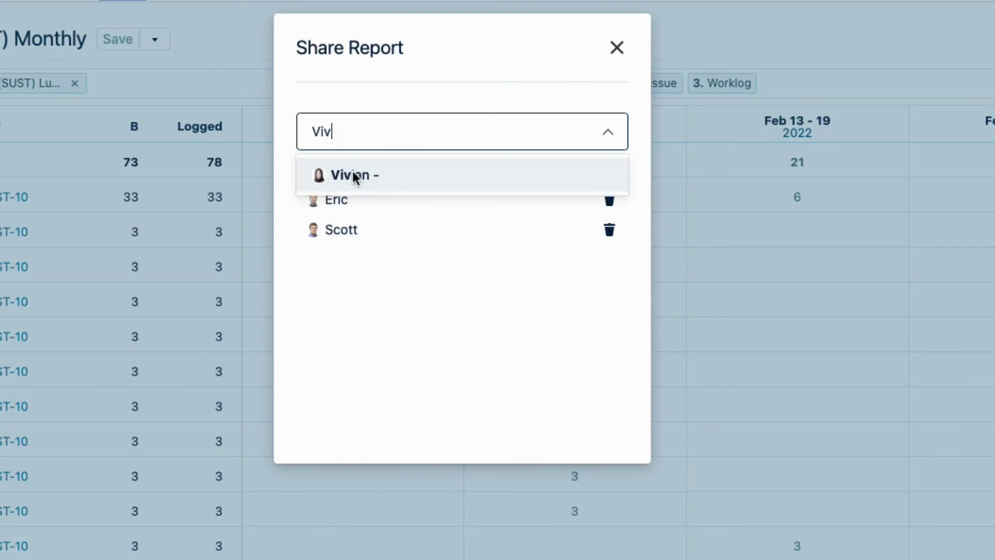
pyautogui.click(353, 177)
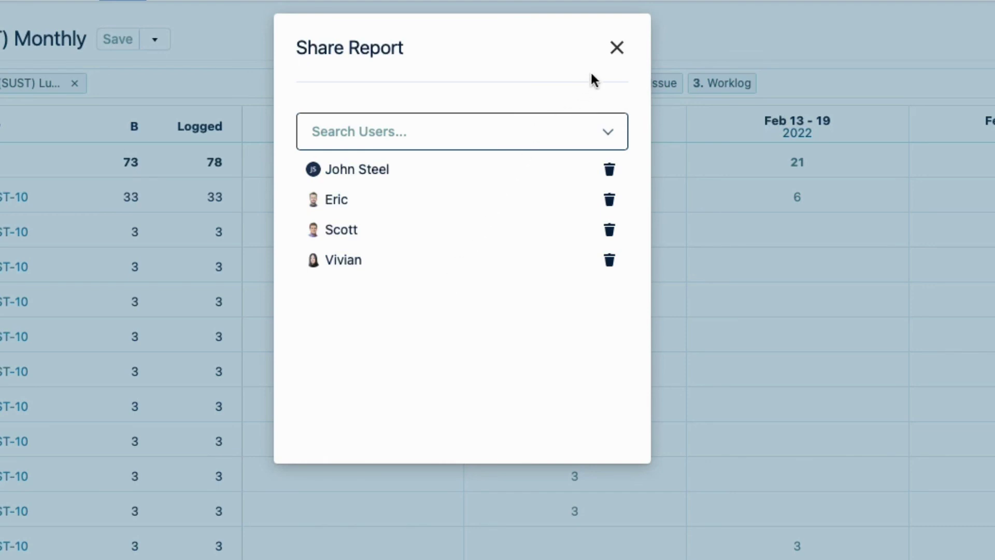
pyautogui.click(617, 49)
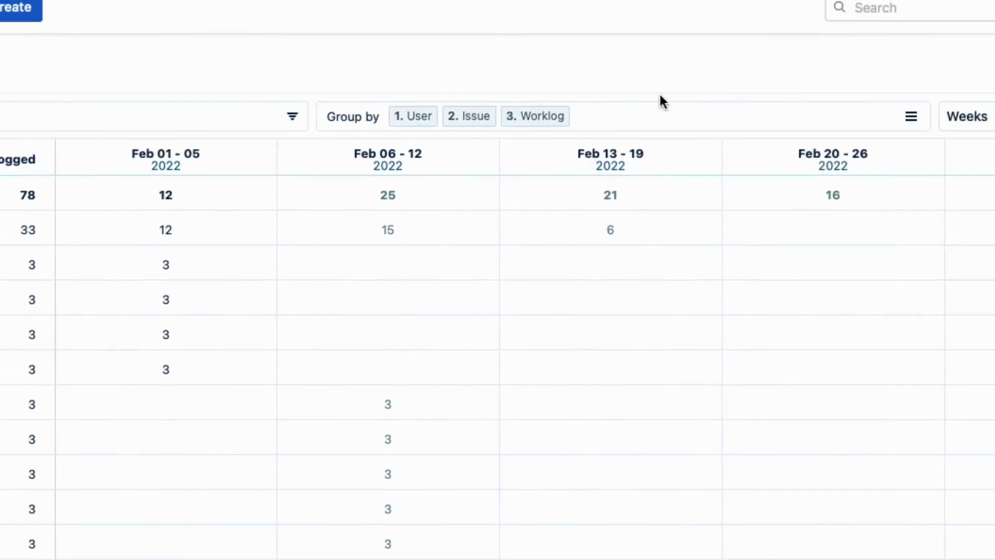
# Export the report data as XLS and review the downloaded file in Numbers before closing it.
pyautogui.click(949, 156)
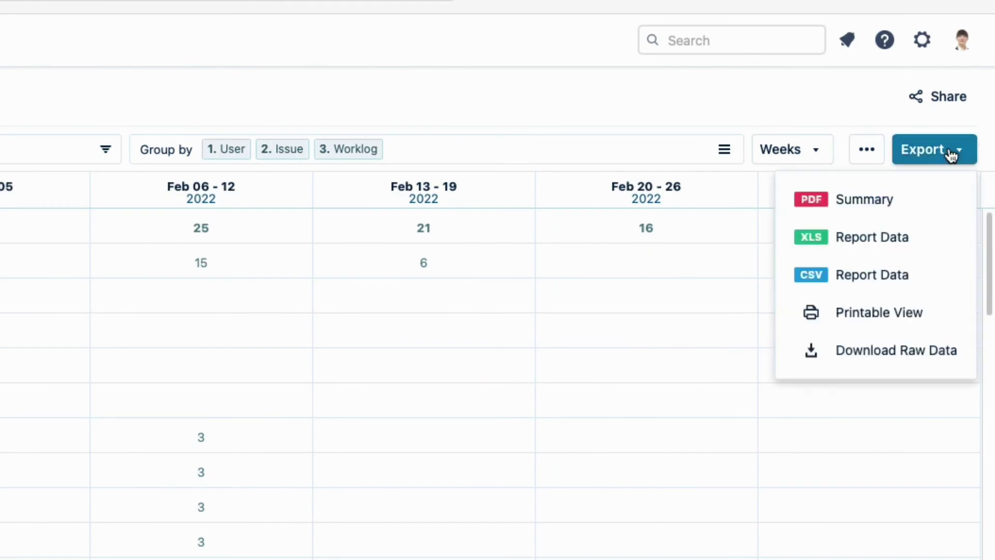
pyautogui.click(927, 247)
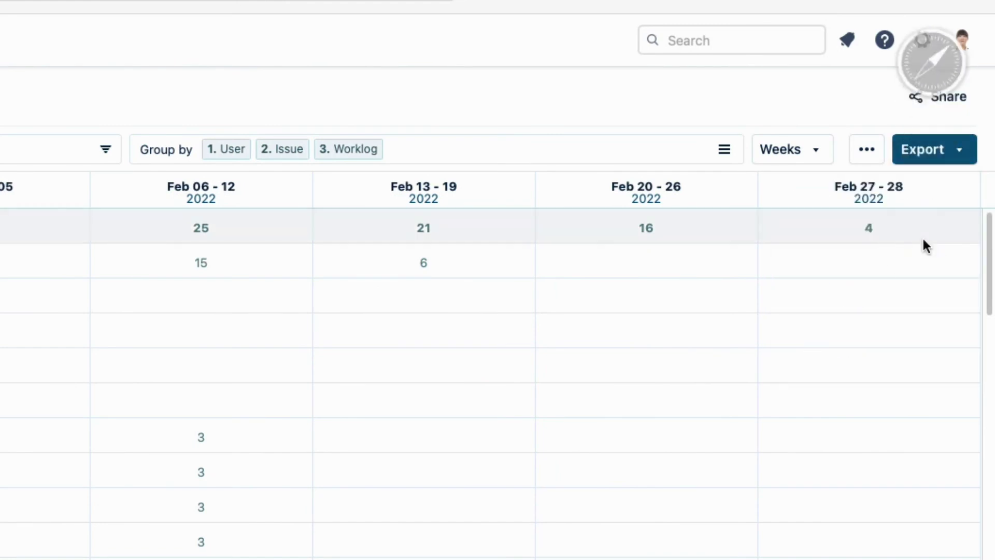
pyautogui.click(866, 3)
pyautogui.click(709, 75)
pyautogui.doubleClick(707, 70)
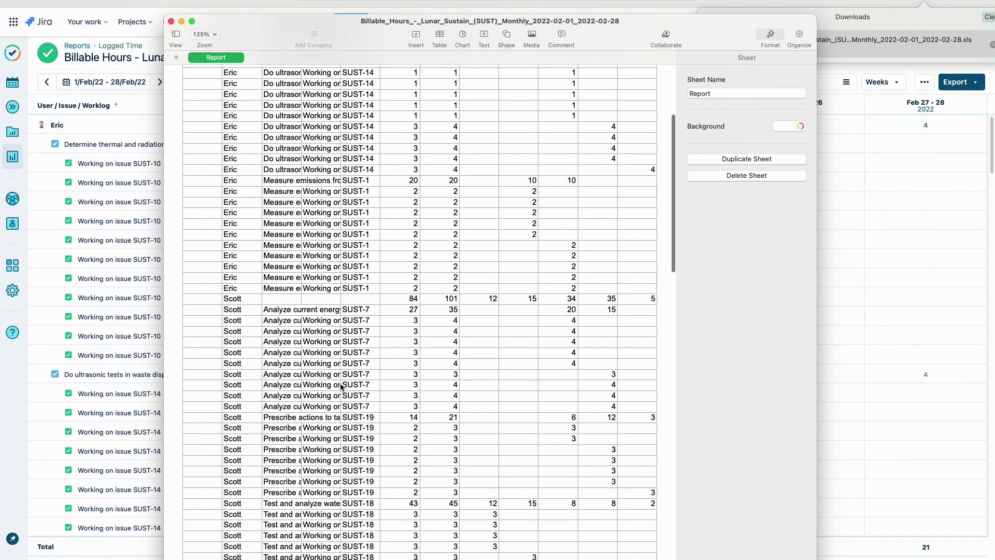
pyautogui.scroll(-5, 341, 386)
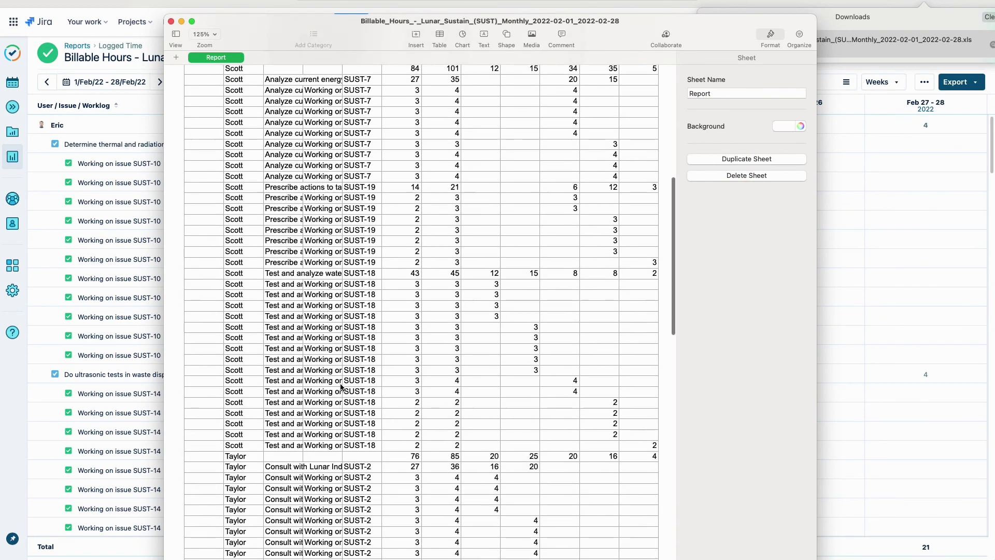
pyautogui.scroll(10, 341, 386)
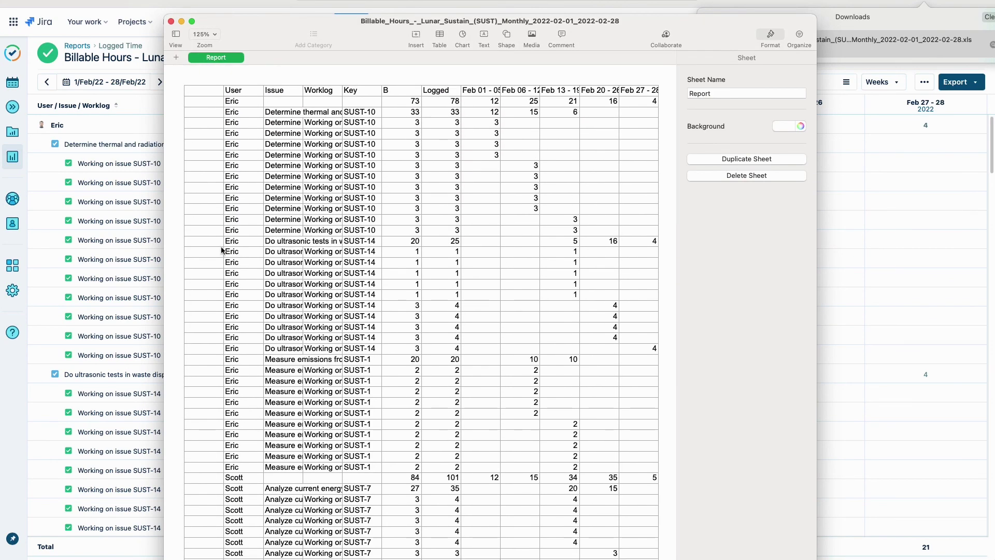
pyautogui.click(171, 21)
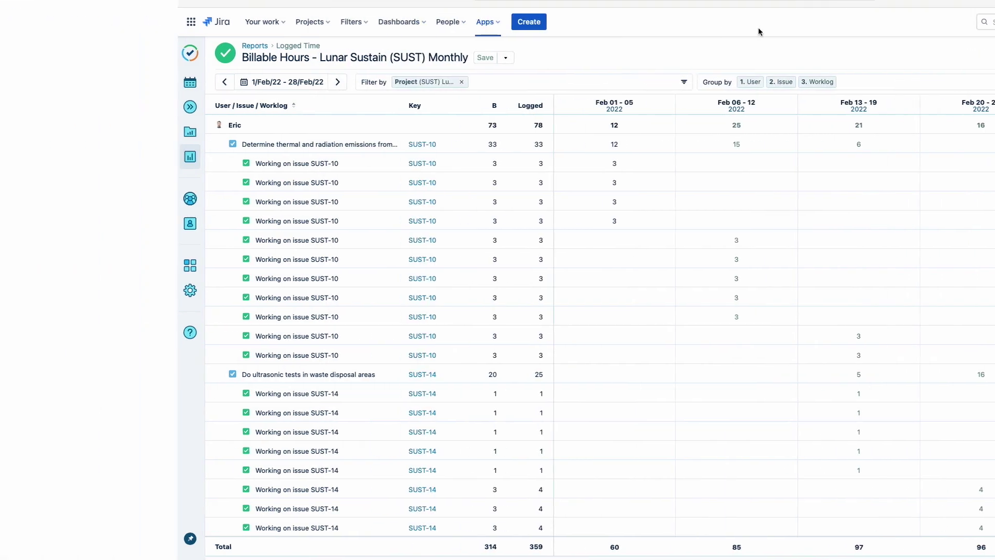